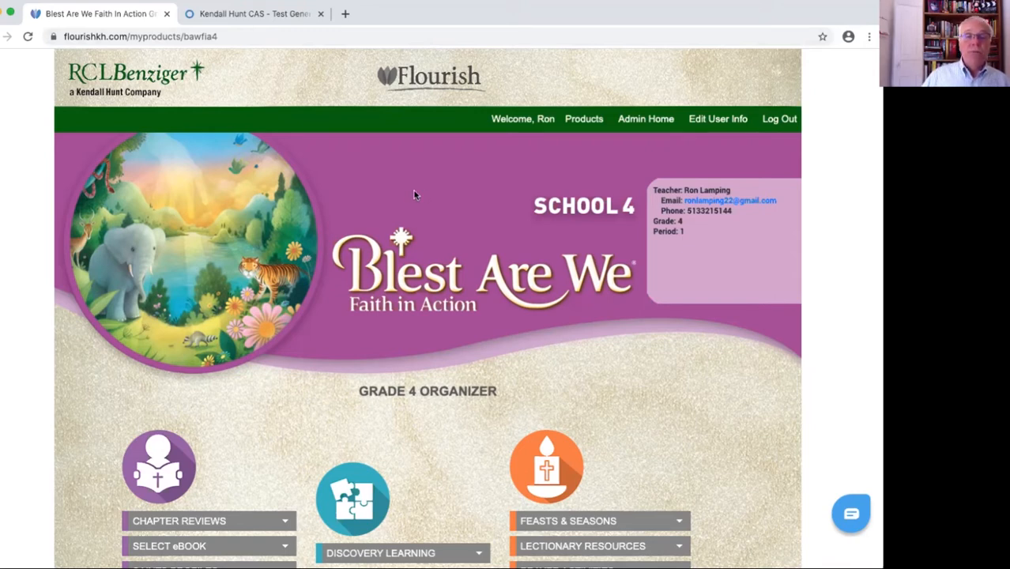
Look at the administrative tools and tutorial links on the Admin Home page, and return to the Grade 4 organizer
{"action": "scroll", "coordinate": [411, 194], "scroll_direction": "down", "scroll_amount": 1}
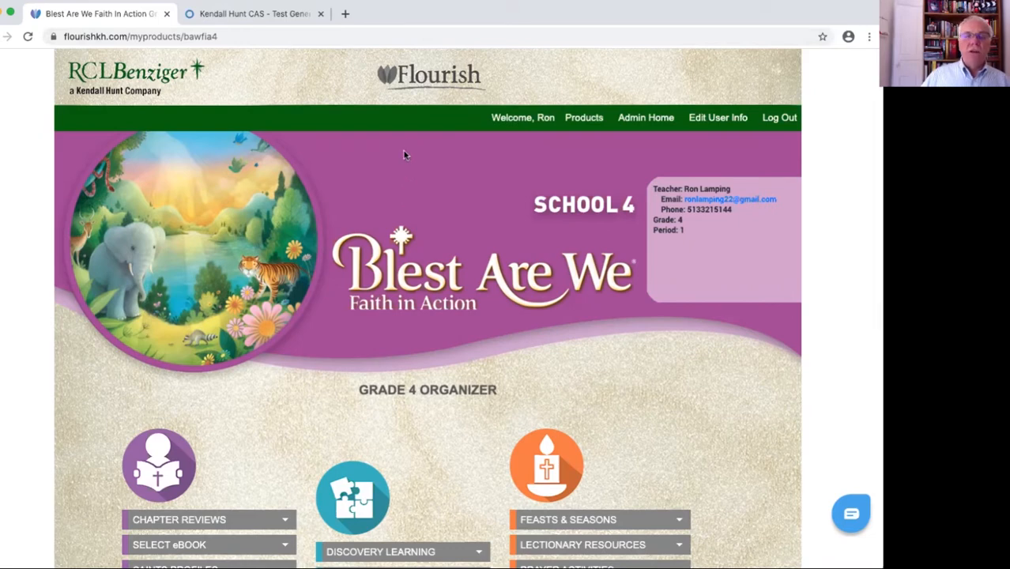
{"action": "left_click", "coordinate": [647, 118]}
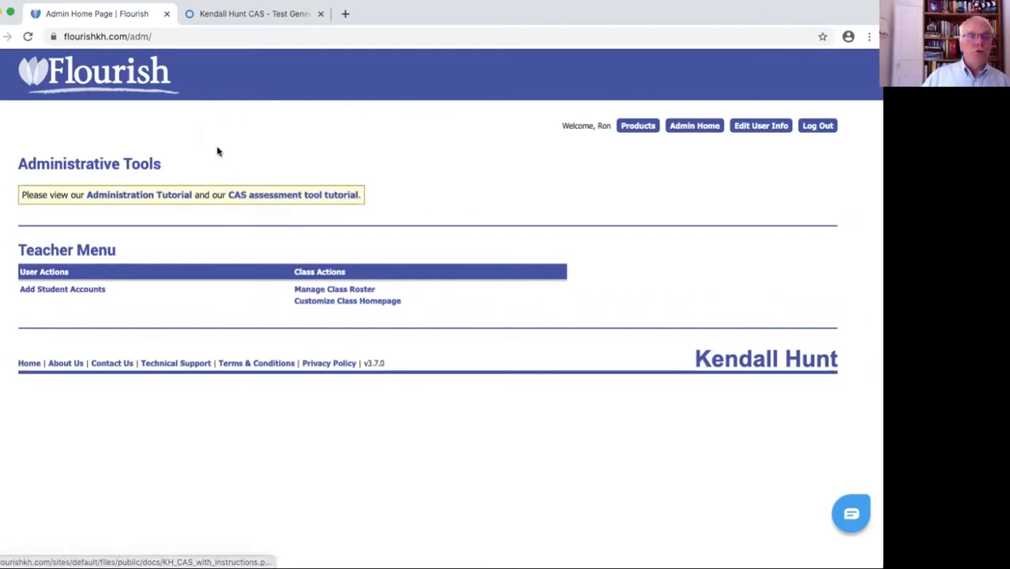
{"action": "left_click", "coordinate": [0, 37]}
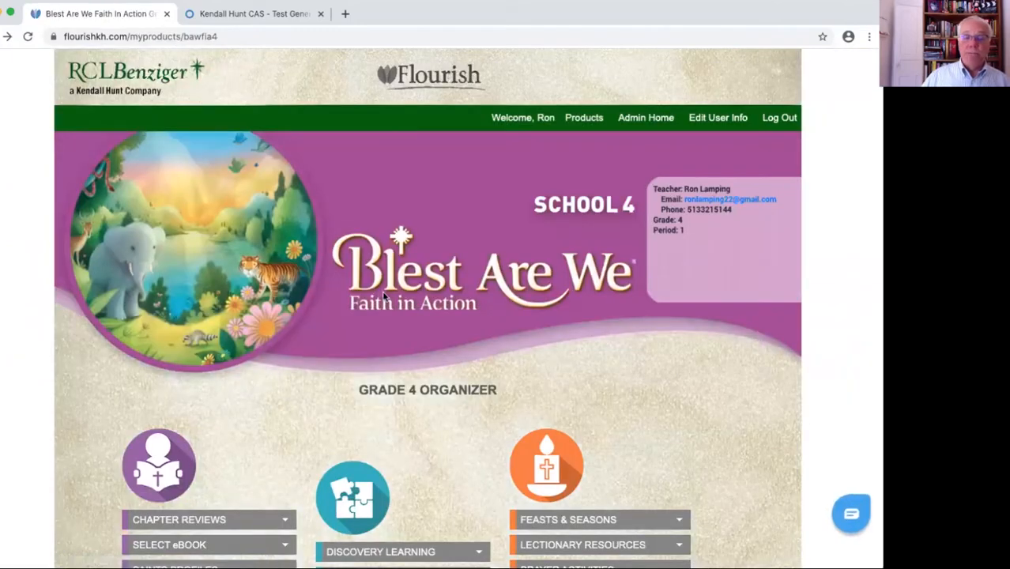
Launch eAssessments from the Grade 4 organizer and bring up the Kendall Hunt CAS Test Generator
{"action": "scroll", "coordinate": [458, 327], "scroll_direction": "down", "scroll_amount": 5}
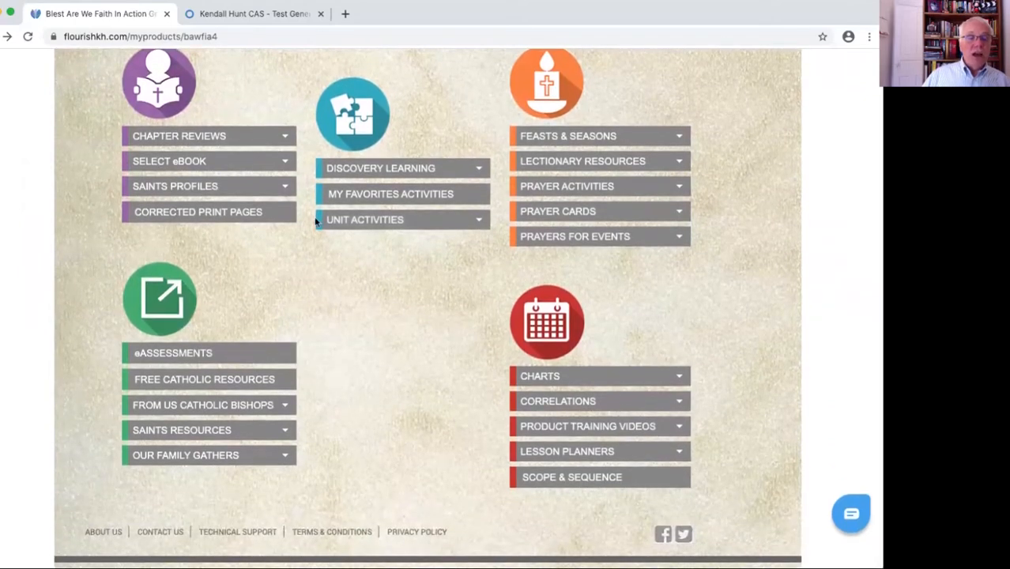
{"action": "left_click", "coordinate": [198, 355]}
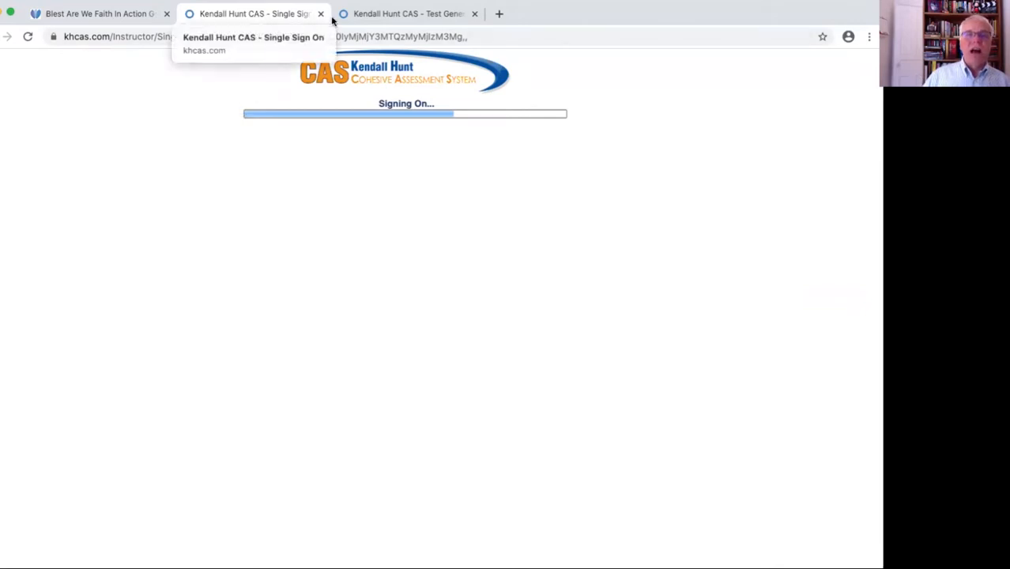
{"action": "left_click", "coordinate": [399, 15]}
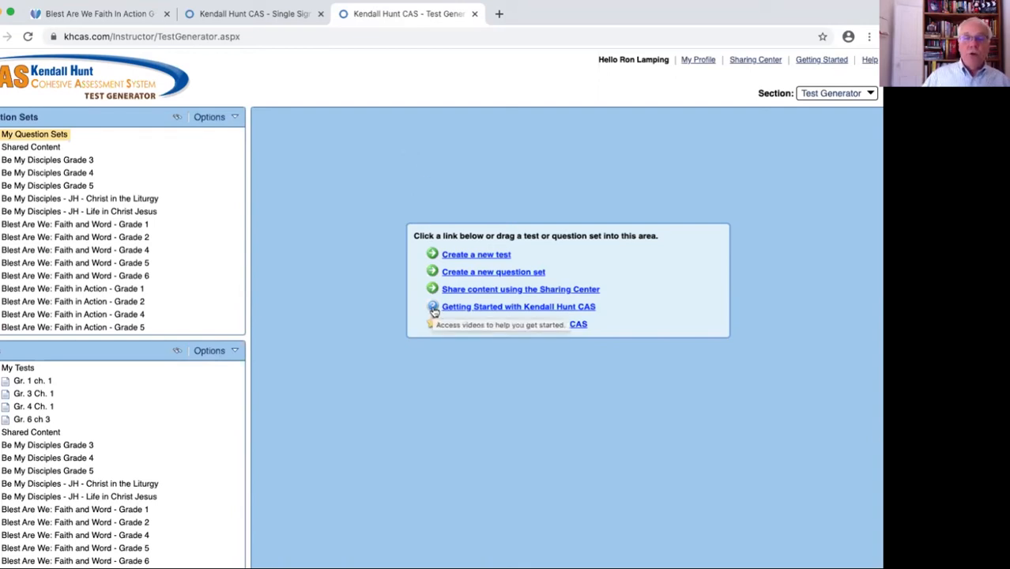
View the Getting Started with Kendall Hunt CAS how-to videos page and return to the Test Generator
{"action": "left_click", "coordinate": [506, 308]}
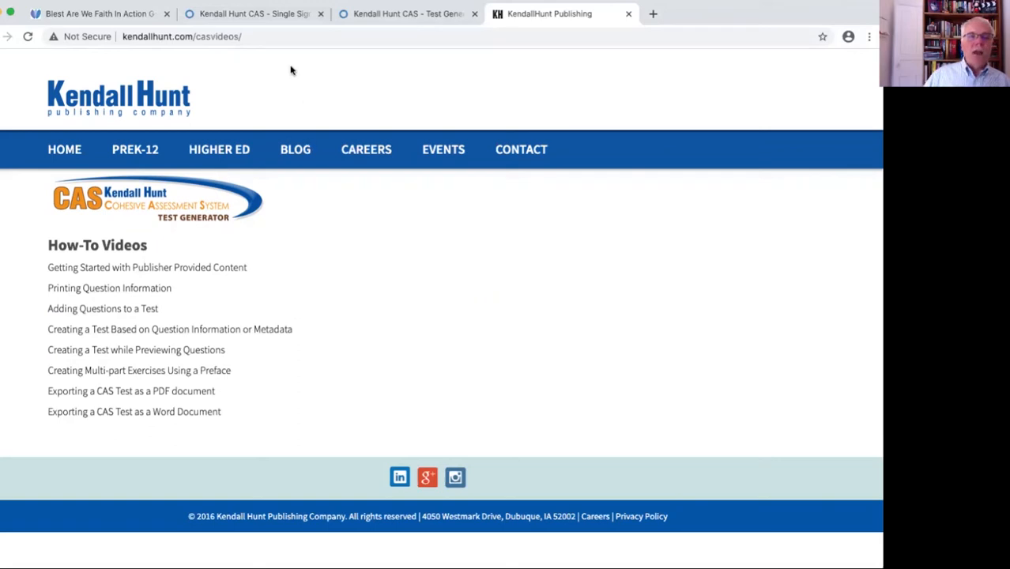
{"action": "left_click", "coordinate": [282, 14]}
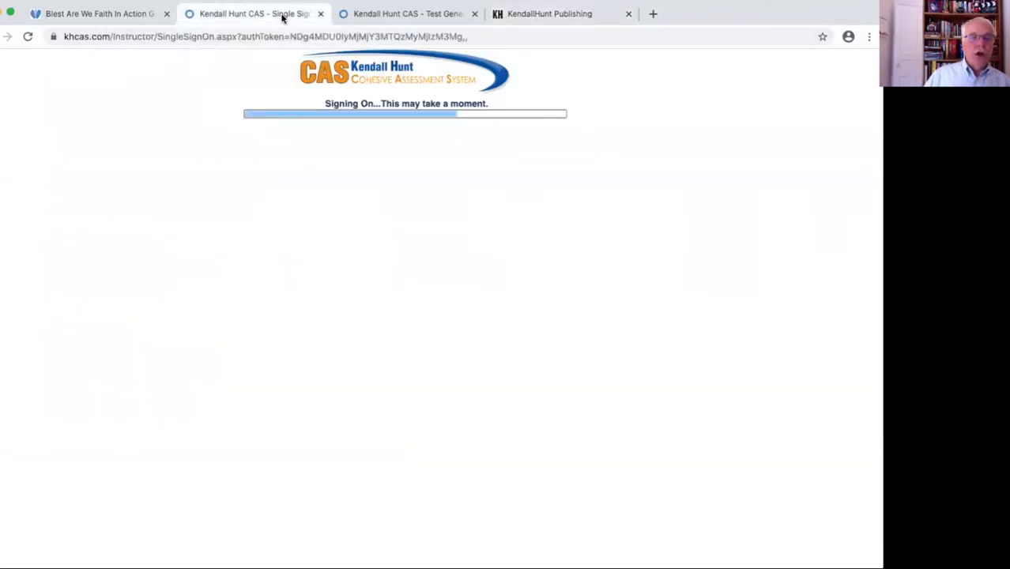
{"action": "left_click", "coordinate": [408, 13]}
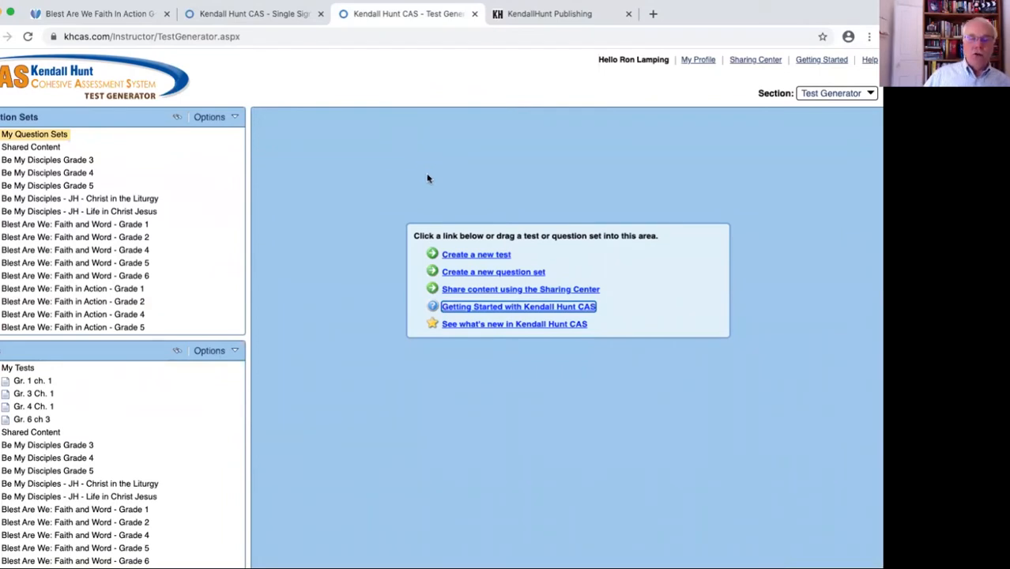
Start a new test titled "Gr. 4 Ch. 3" in My Tests, built from questions randomly selected by question type
{"action": "left_click", "coordinate": [475, 256]}
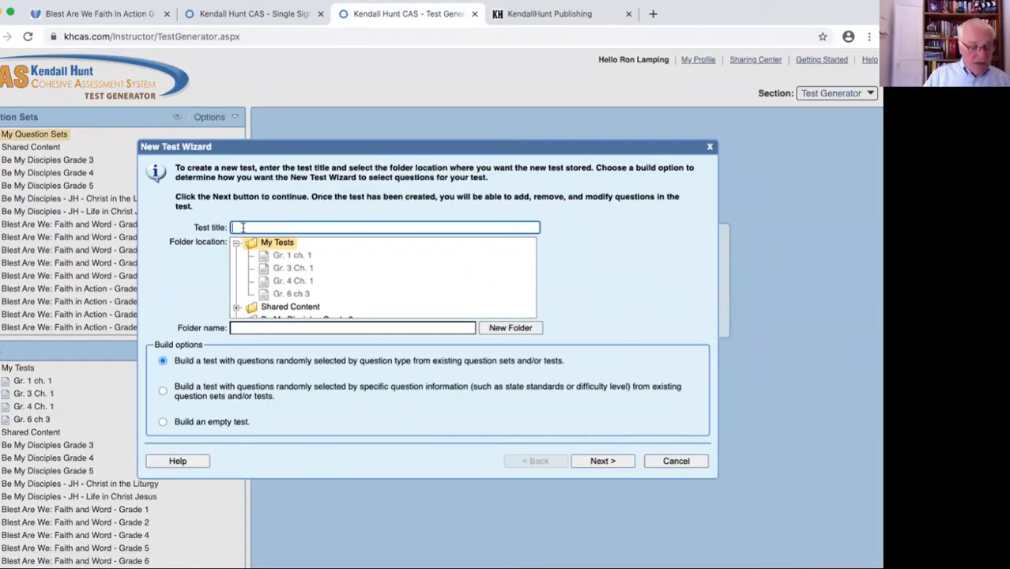
{"action": "type", "text": "G"}
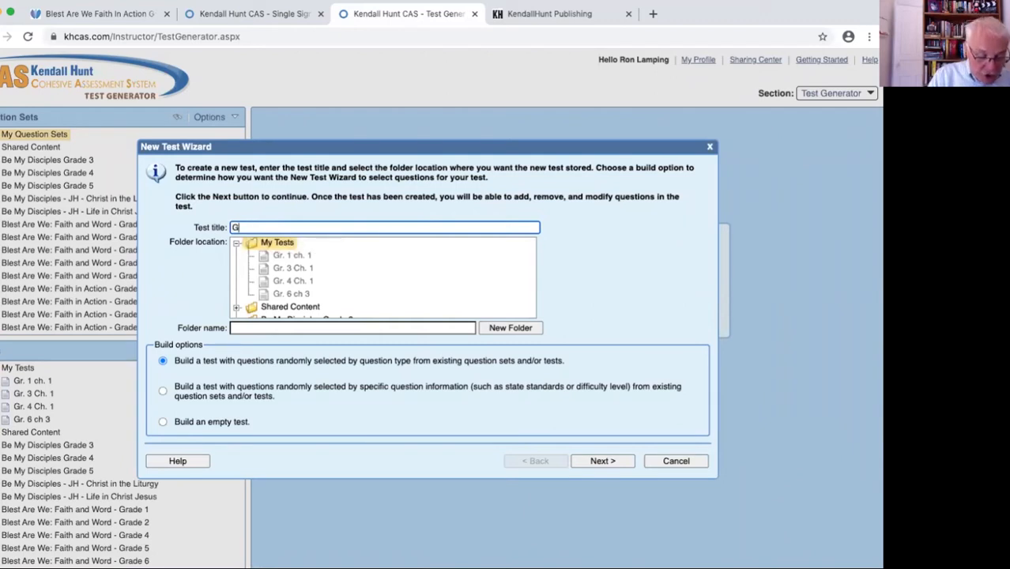
{"action": "type", "text": "r. 4 Ch. 3"}
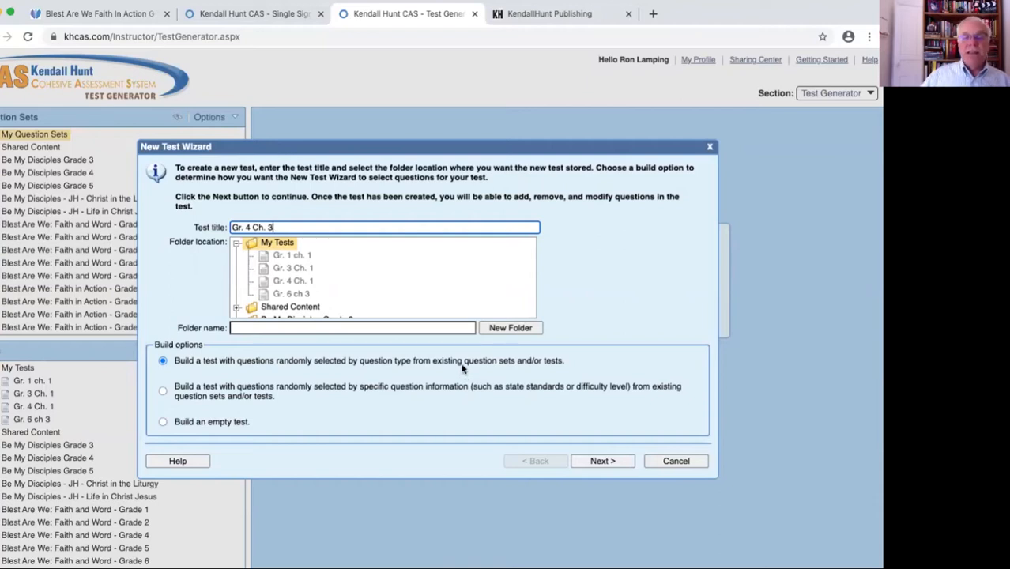
{"action": "left_click", "coordinate": [603, 463]}
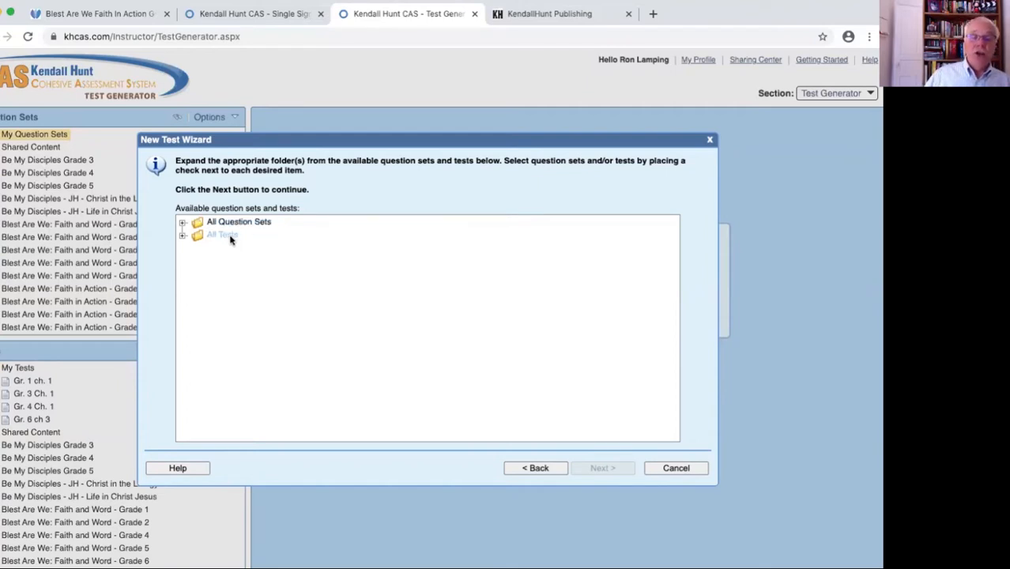
Choose the Chapter 3 Test from Unit 1: The Goodness of God in Blest Are We: Faith in Action - Grade 4 as the question source
{"action": "left_click", "coordinate": [182, 236]}
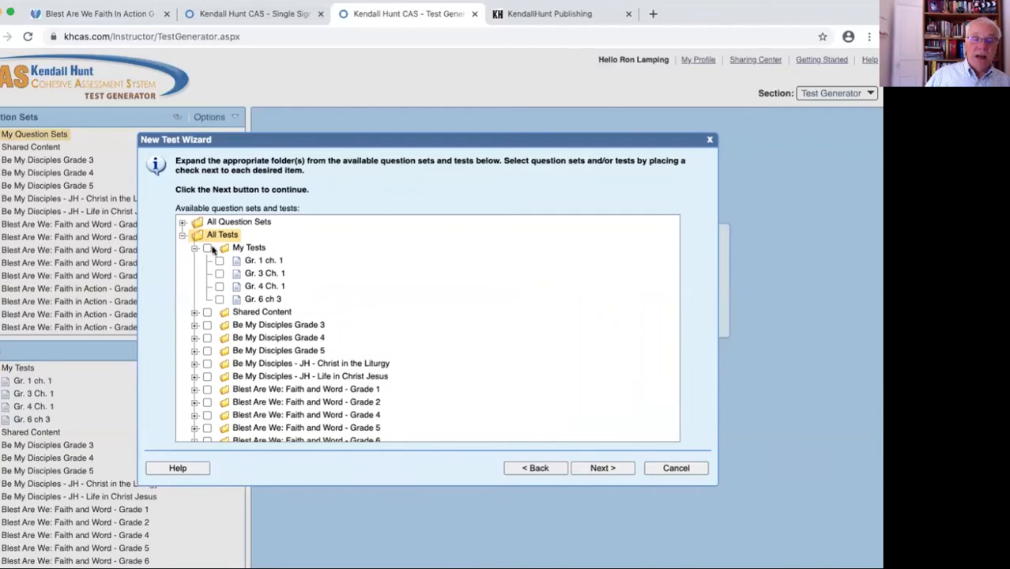
{"action": "scroll", "coordinate": [399, 317], "scroll_direction": "down", "scroll_amount": 5}
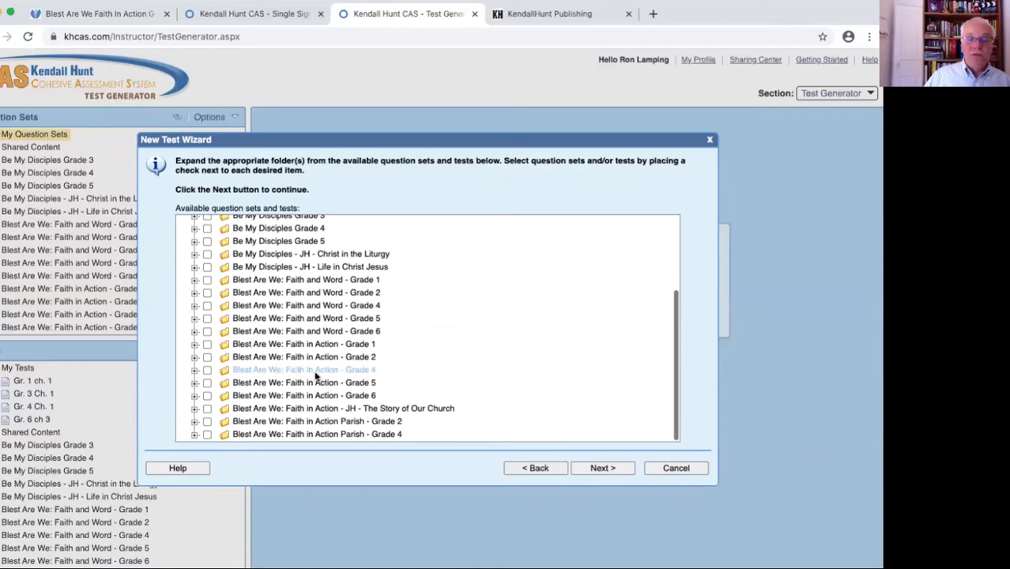
{"action": "left_click", "coordinate": [195, 371]}
{"action": "scroll", "coordinate": [462, 366], "scroll_direction": "down", "scroll_amount": 3}
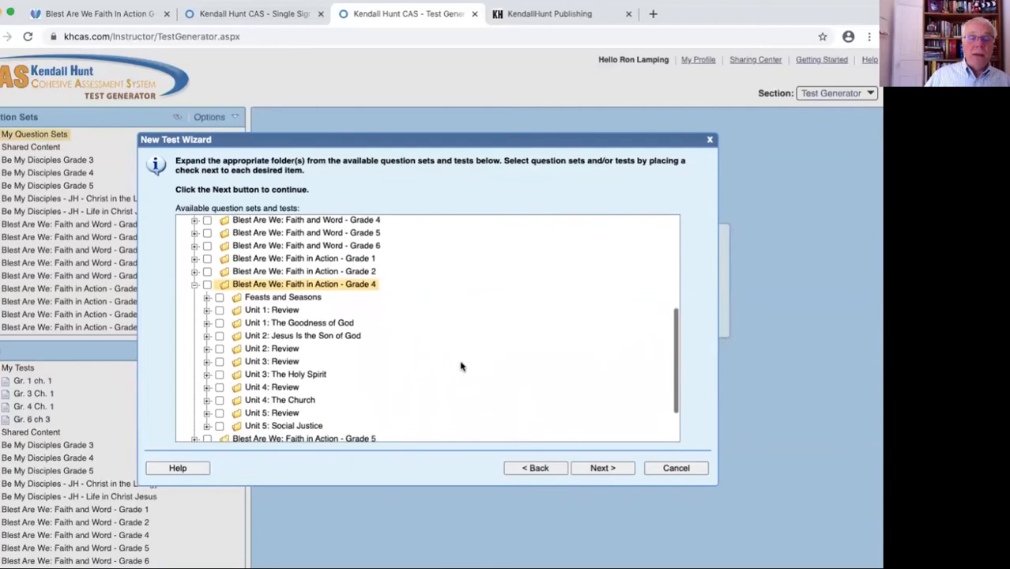
{"action": "scroll", "coordinate": [463, 366], "scroll_direction": "down", "scroll_amount": 2}
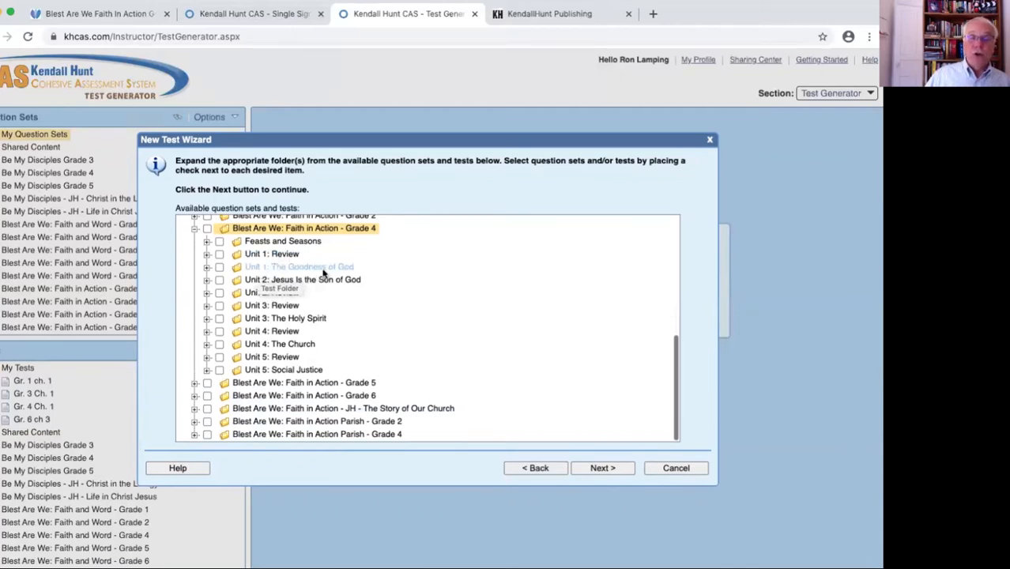
{"action": "left_click", "coordinate": [206, 269]}
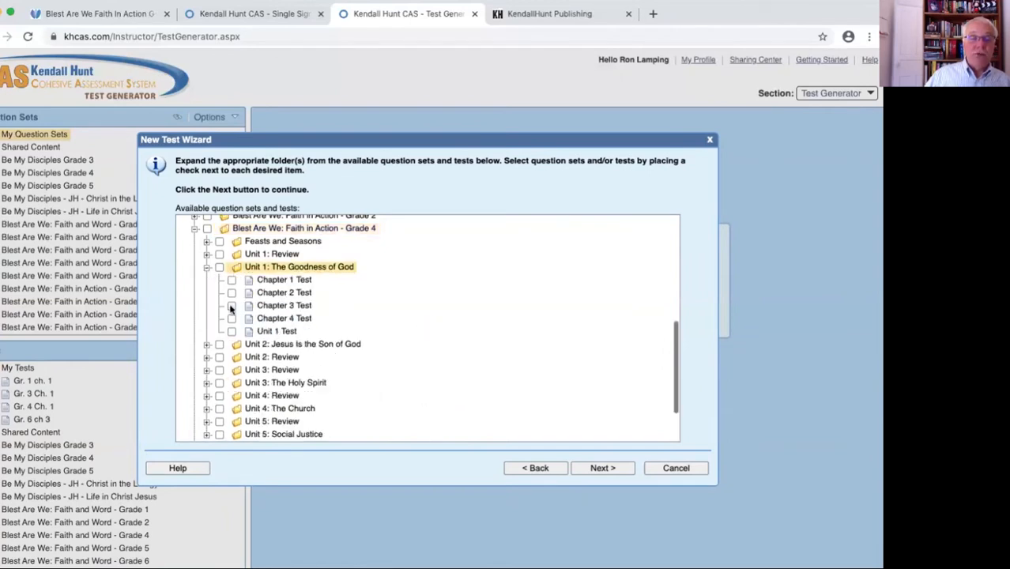
{"action": "left_click", "coordinate": [232, 307]}
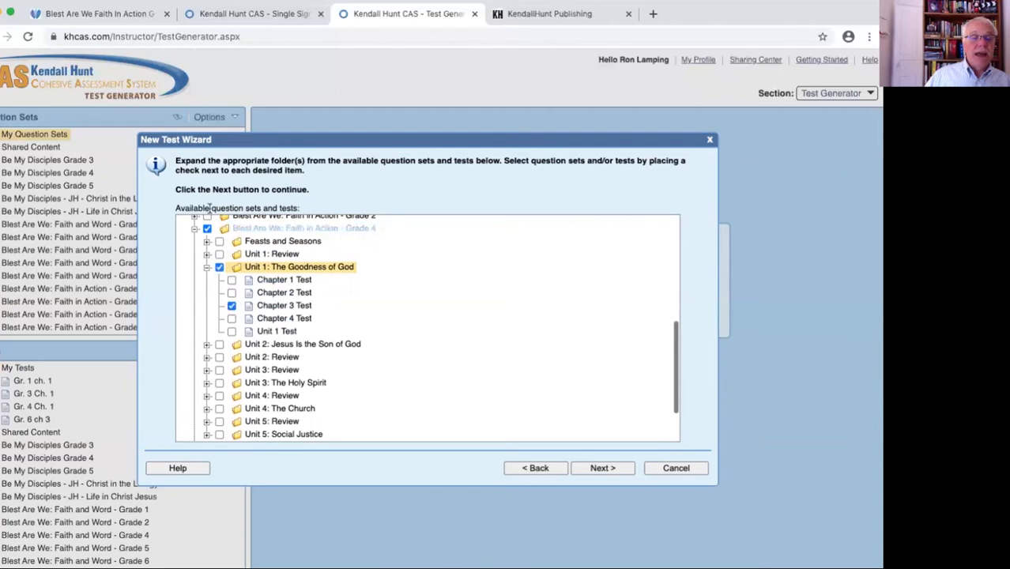
{"action": "left_click", "coordinate": [601, 469]}
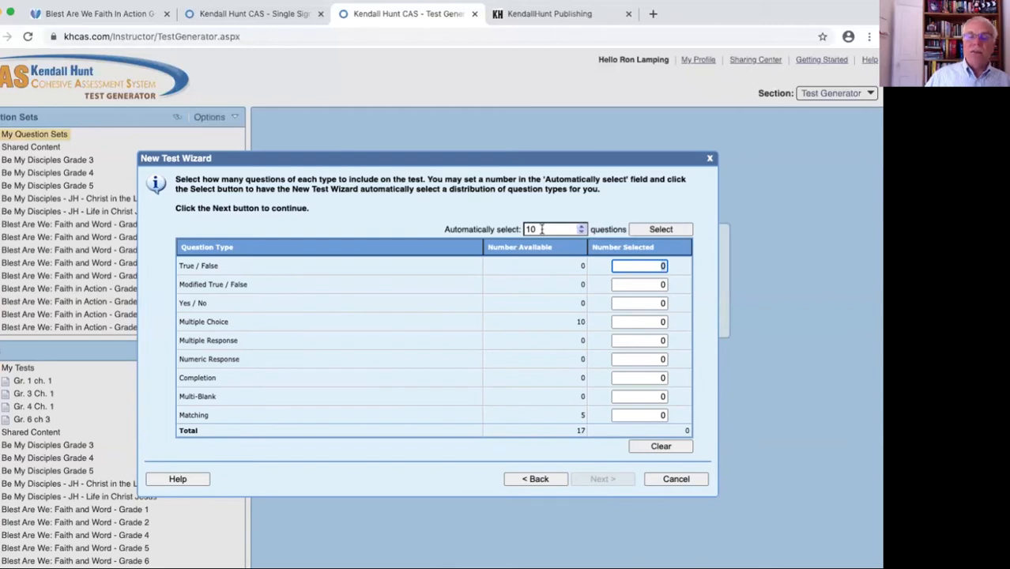
Automatically select 17 questions for the test and finish creating it
{"action": "left_click", "coordinate": [583, 227]}
{"action": "left_click", "coordinate": [583, 227]}
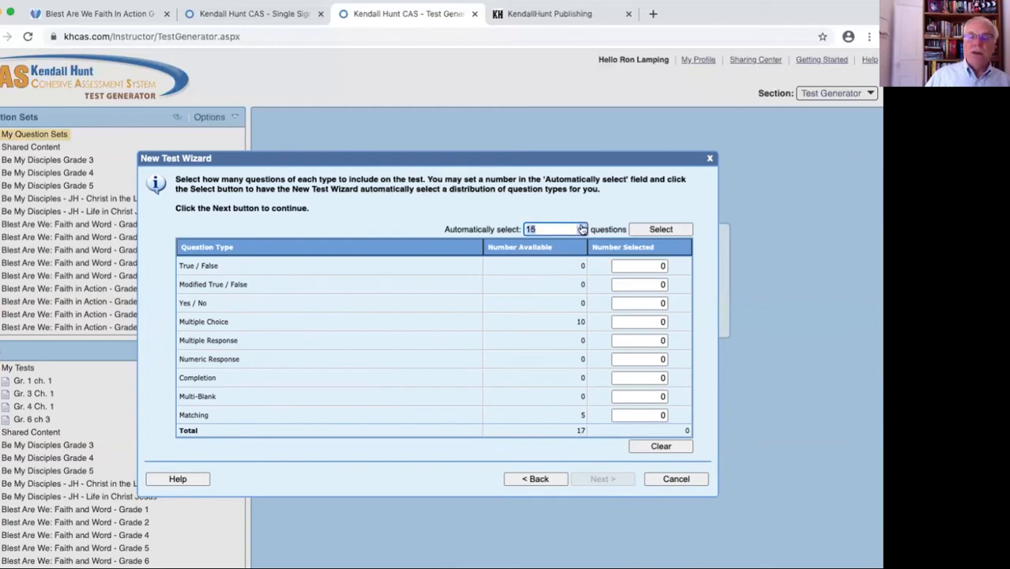
{"action": "left_click", "coordinate": [536, 229]}
{"action": "left_click", "coordinate": [670, 228]}
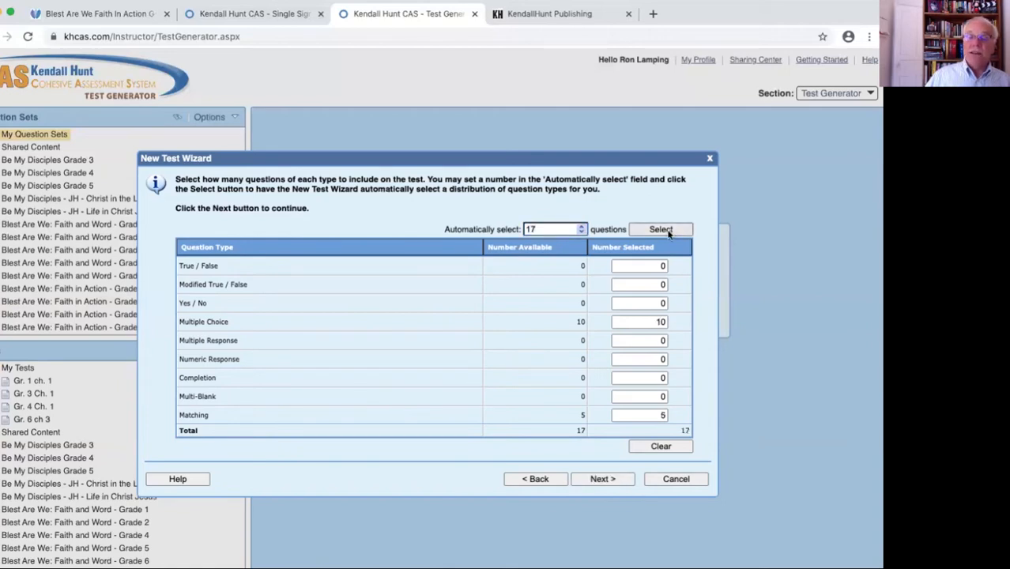
{"action": "left_click", "coordinate": [602, 479]}
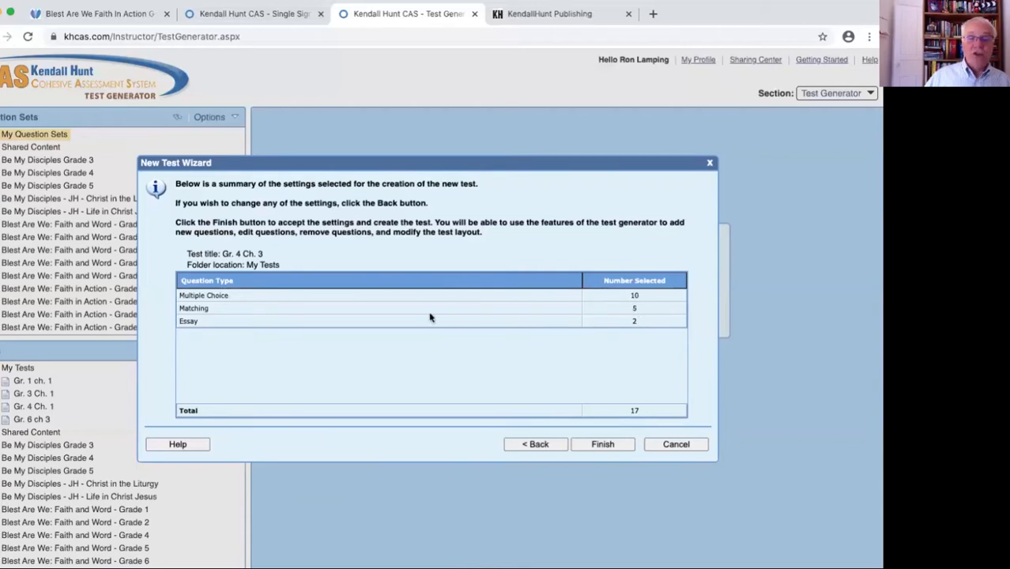
{"action": "left_click", "coordinate": [614, 448]}
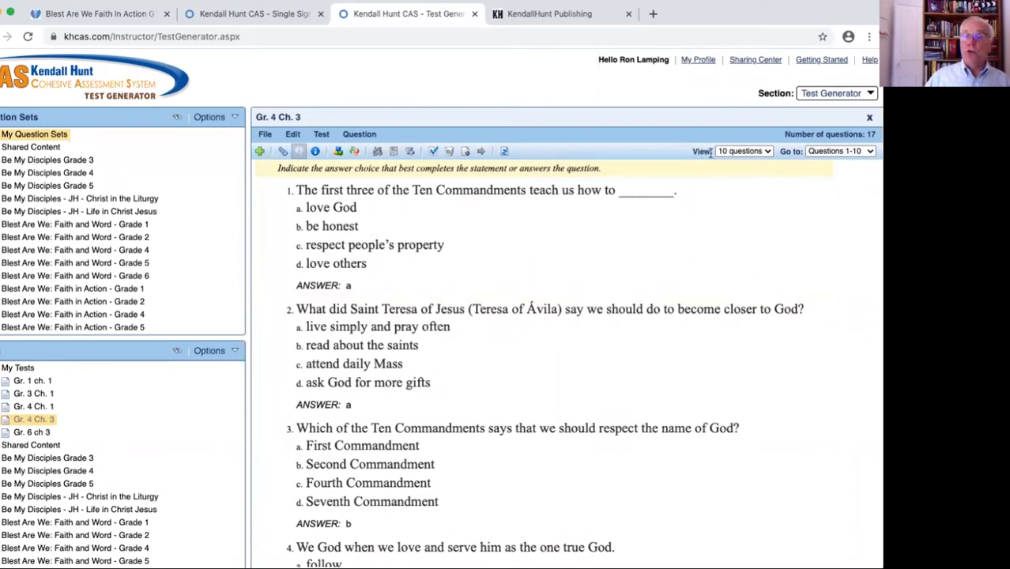
Display all questions of the new test at once and review them from first to last
{"action": "left_click", "coordinate": [765, 152]}
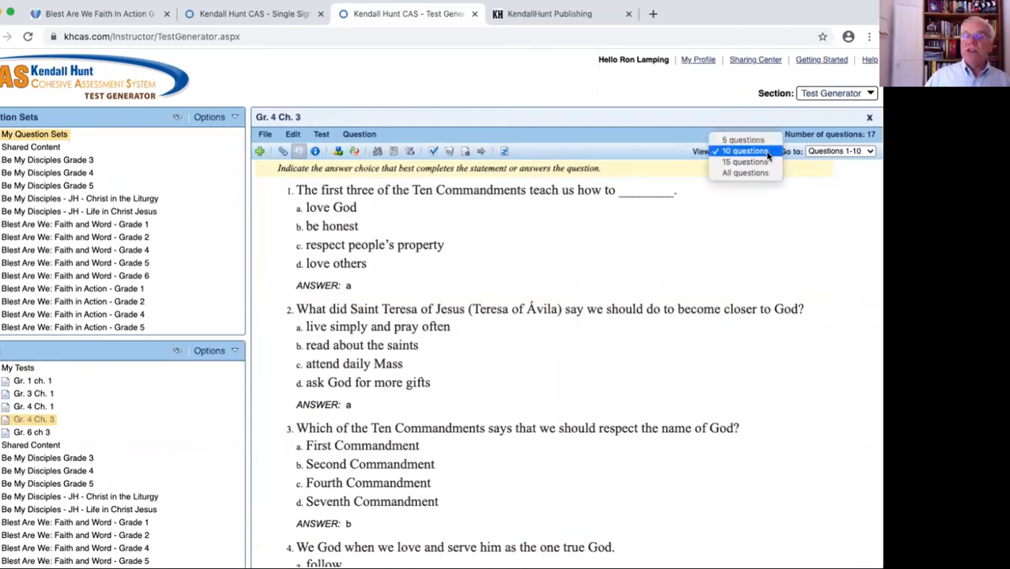
{"action": "left_click", "coordinate": [762, 174]}
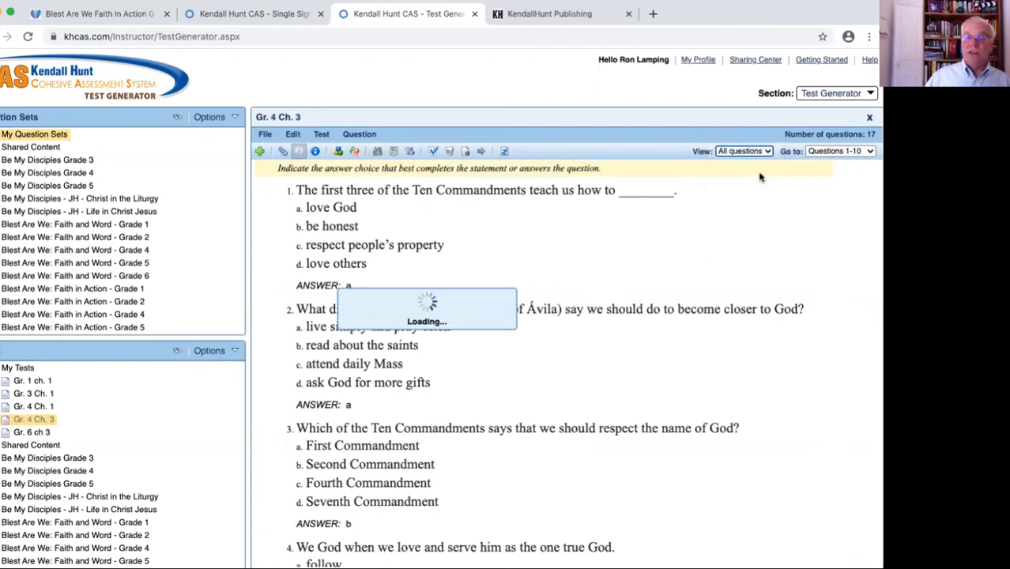
{"action": "scroll", "coordinate": [697, 219], "scroll_direction": "down", "scroll_amount": 1}
{"action": "scroll", "coordinate": [697, 219], "scroll_direction": "down", "scroll_amount": 15}
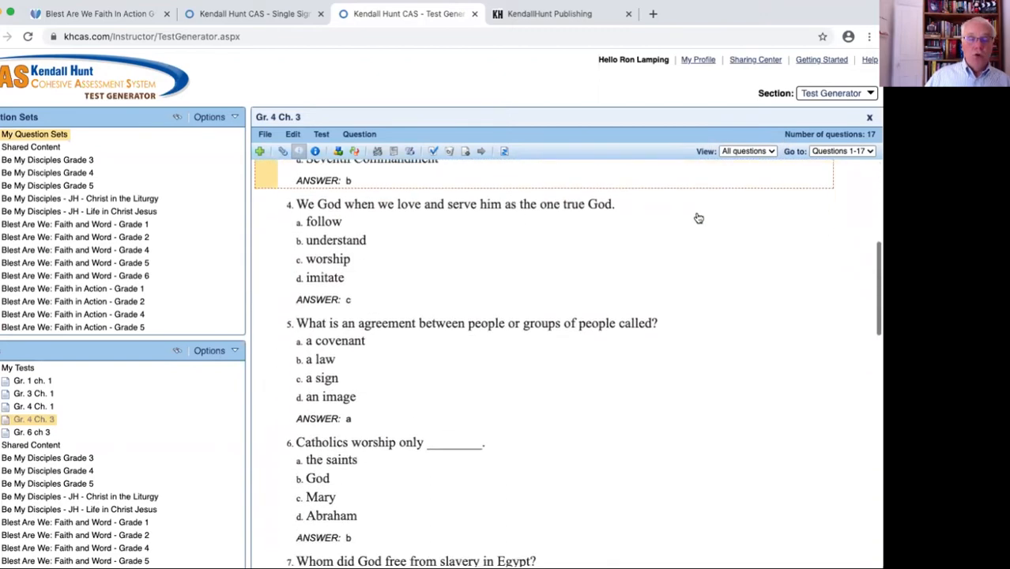
{"action": "scroll", "coordinate": [699, 217], "scroll_direction": "down", "scroll_amount": 8}
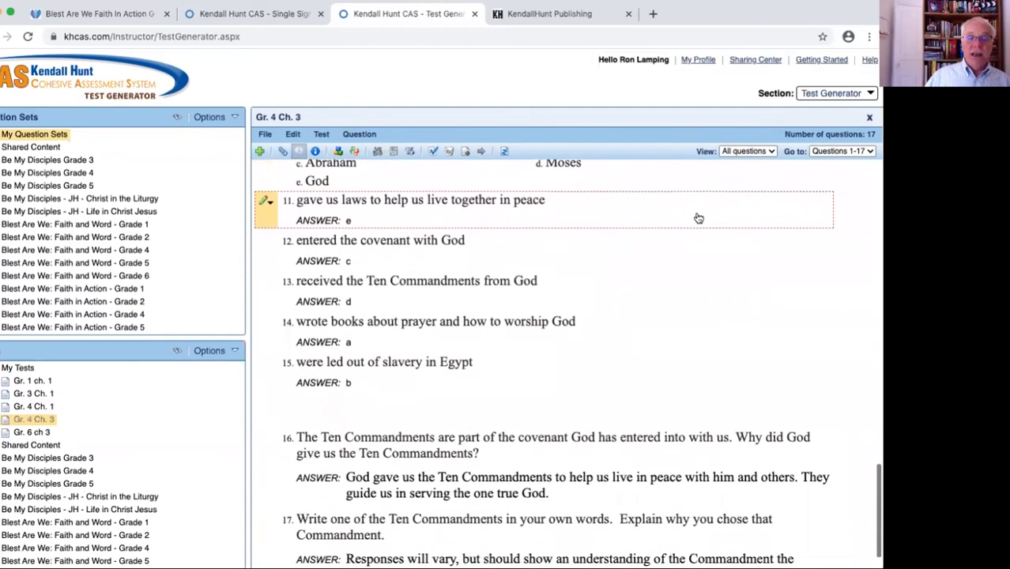
{"action": "scroll", "coordinate": [699, 218], "scroll_direction": "up", "scroll_amount": 5}
{"action": "scroll", "coordinate": [699, 219], "scroll_direction": "down", "scroll_amount": 6}
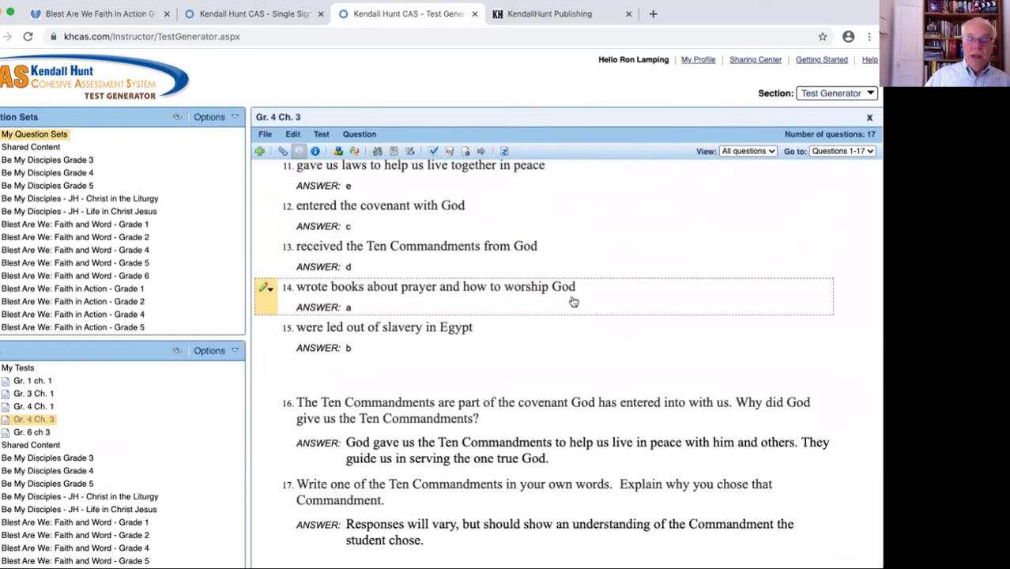
{"action": "scroll", "coordinate": [591, 389], "scroll_direction": "up", "scroll_amount": 15}
{"action": "scroll", "coordinate": [591, 390], "scroll_direction": "up", "scroll_amount": 2}
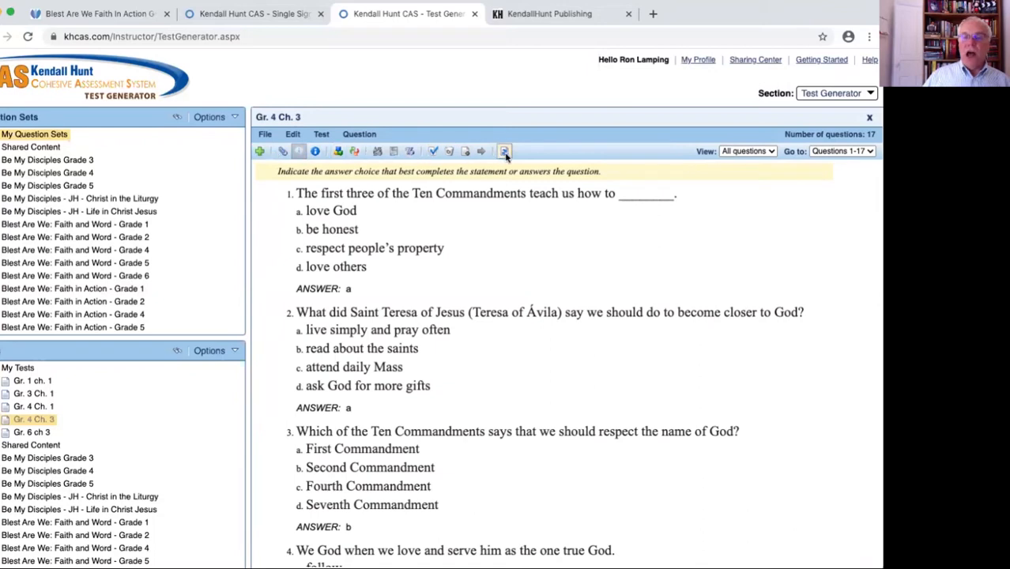
Add a true/false question reading "Jesus is the Second Person of the Trinity." with the answer True to the test
{"action": "left_click", "coordinate": [261, 152]}
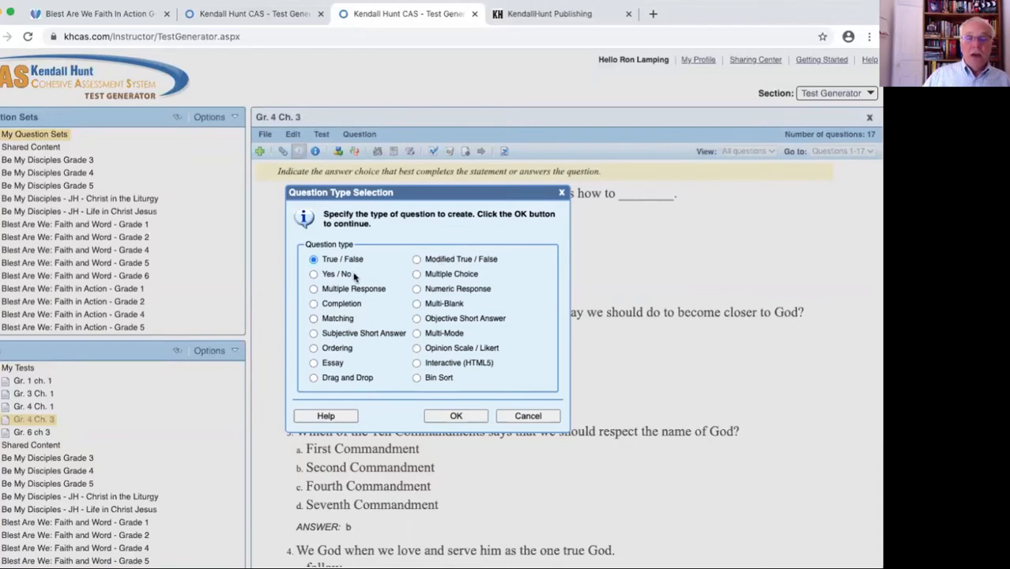
{"action": "left_click", "coordinate": [457, 416]}
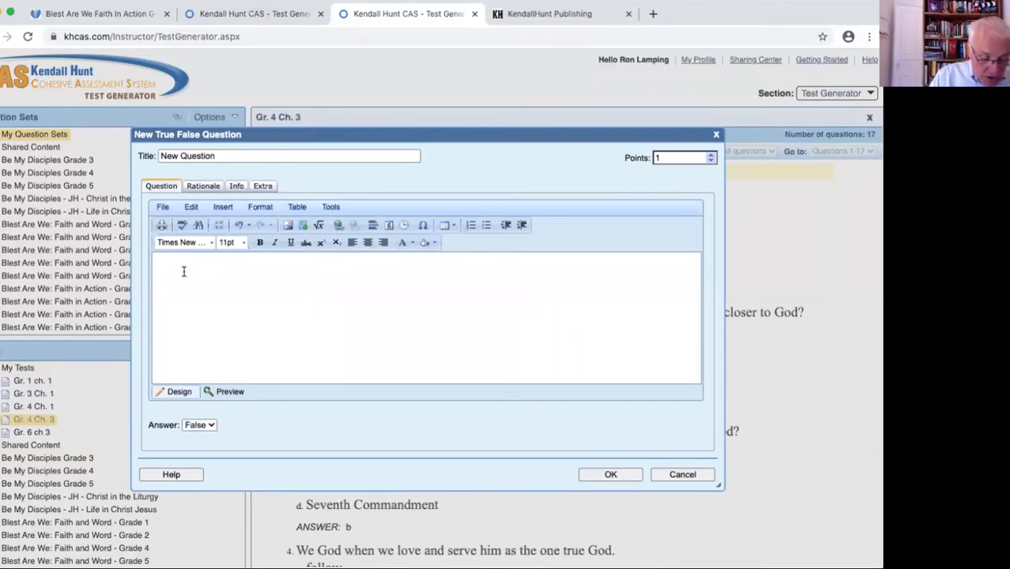
{"action": "type", "text": "Je"}
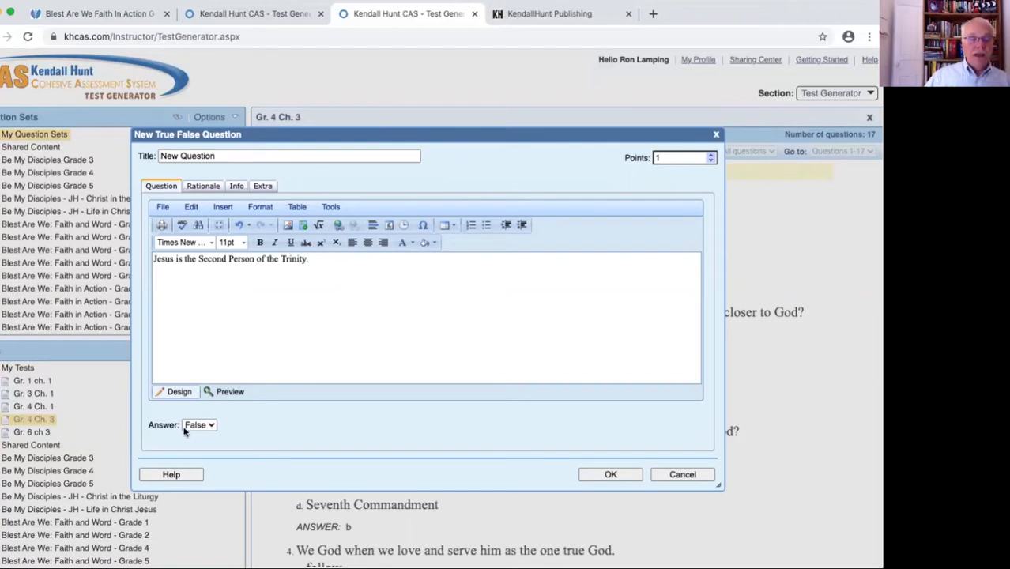
{"action": "left_click", "coordinate": [211, 428]}
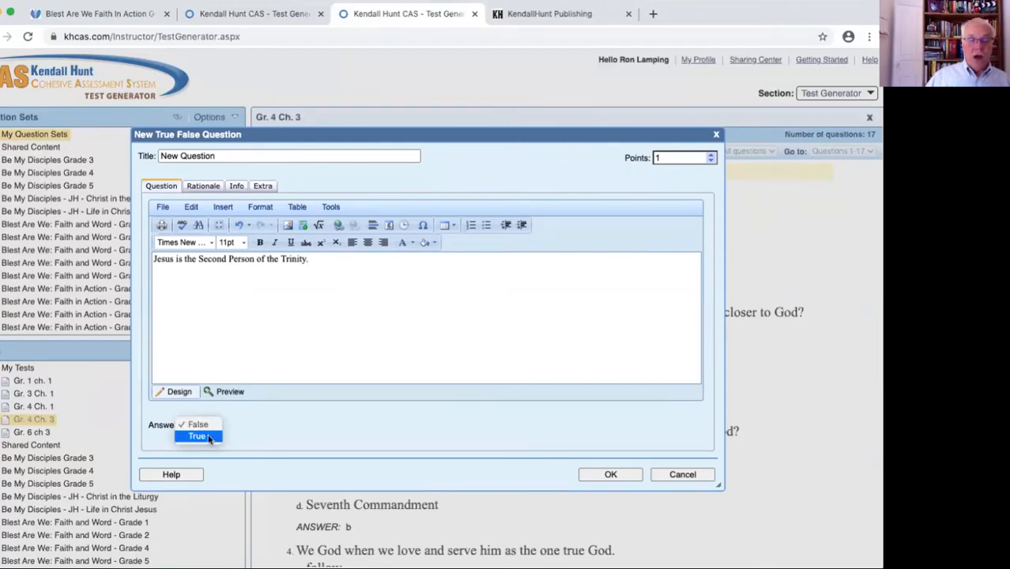
{"action": "left_click", "coordinate": [208, 436]}
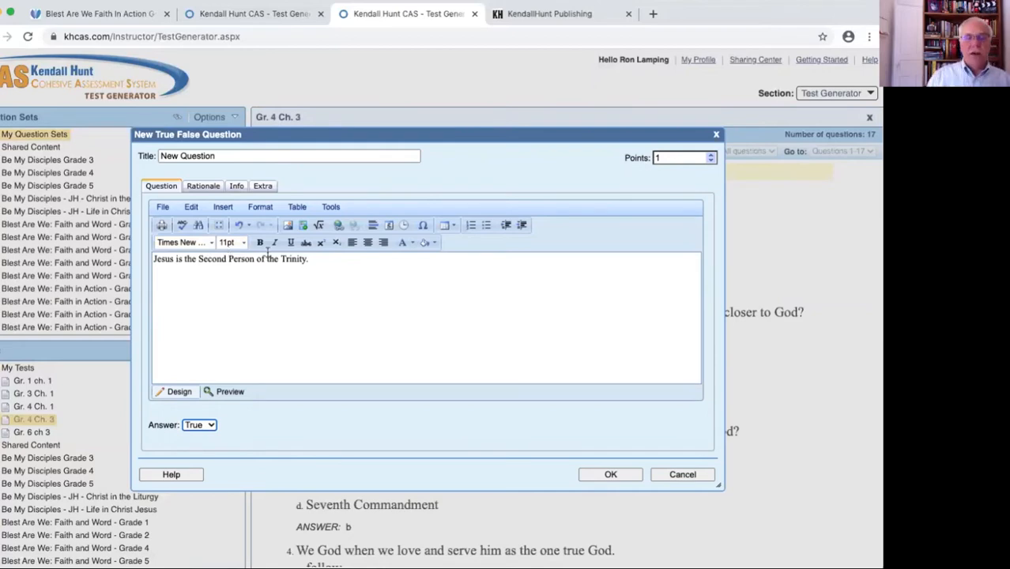
{"action": "left_click", "coordinate": [629, 478]}
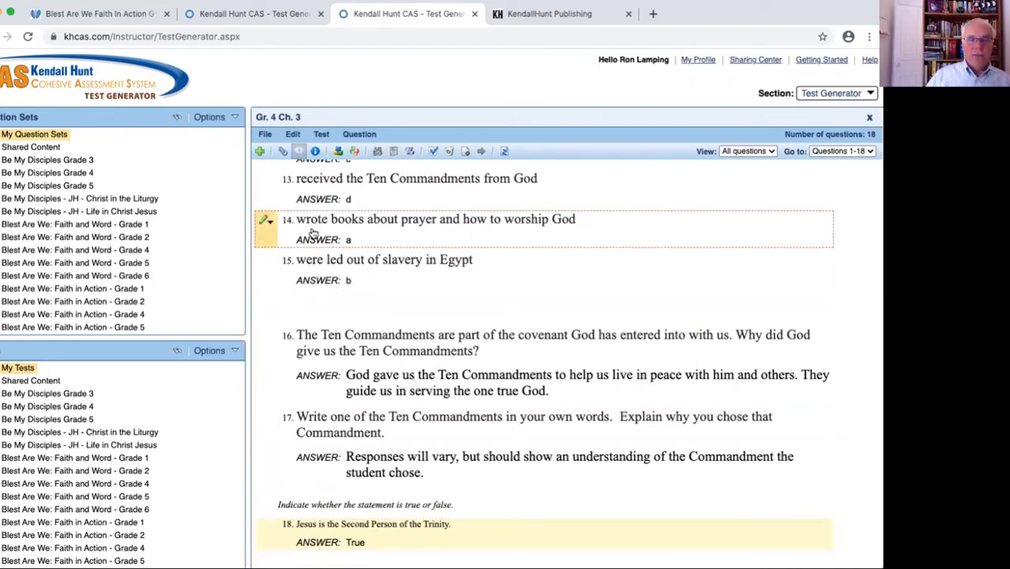
Look at the test's list of prefaces and close it without creating one
{"action": "left_click", "coordinate": [283, 151]}
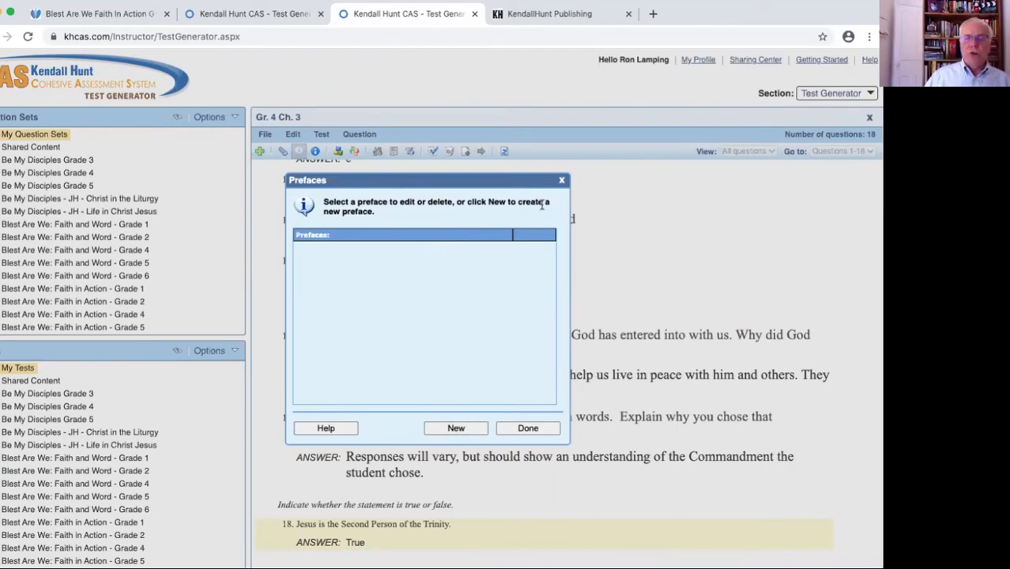
{"action": "left_click", "coordinate": [562, 182]}
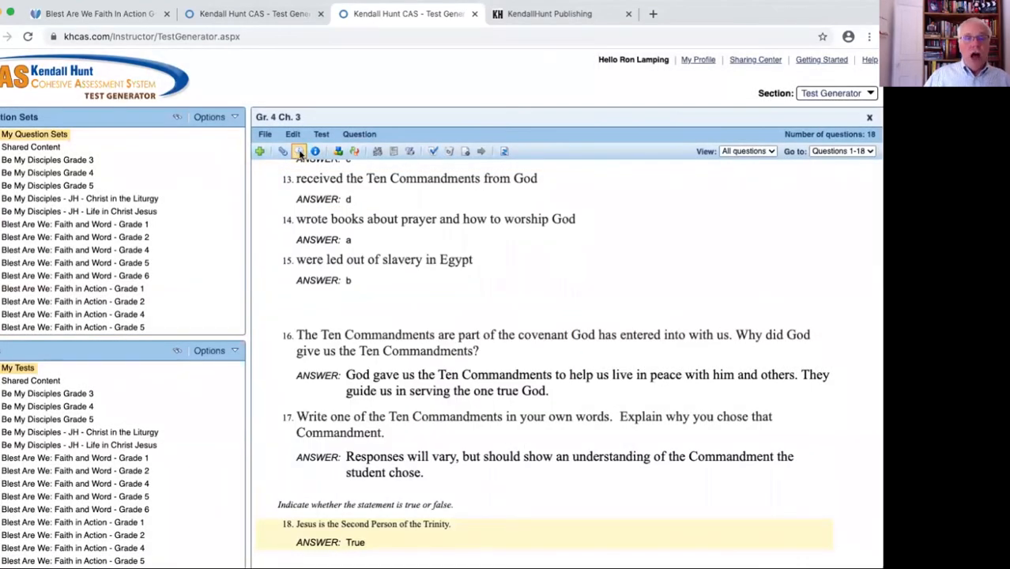
Hide the instructions above the question groups throughout the test and show them again
{"action": "scroll", "coordinate": [385, 221], "scroll_direction": "up", "scroll_amount": 17}
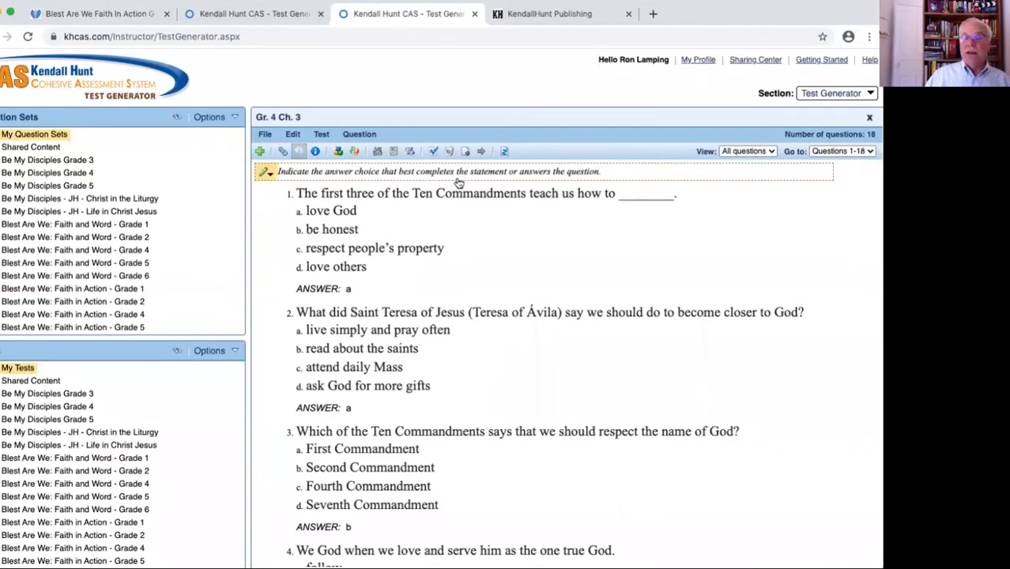
{"action": "left_click", "coordinate": [300, 153]}
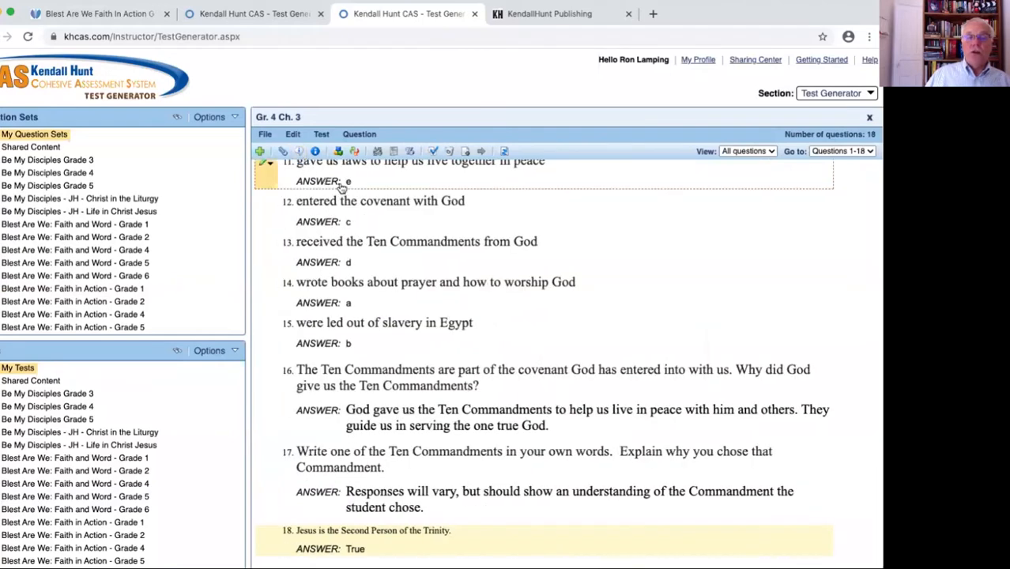
{"action": "scroll", "coordinate": [393, 199], "scroll_direction": "up", "scroll_amount": 15}
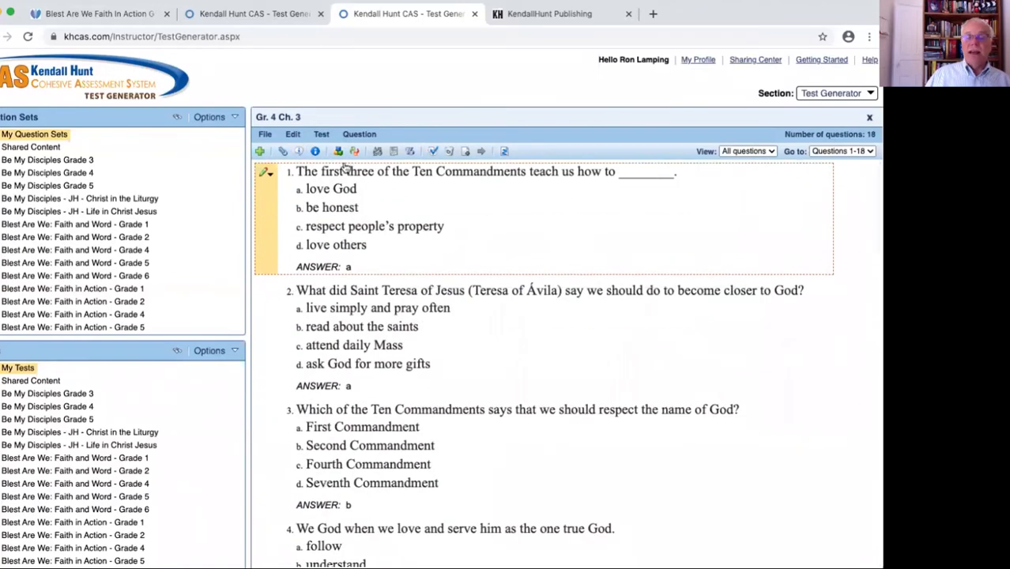
{"action": "left_click", "coordinate": [299, 152]}
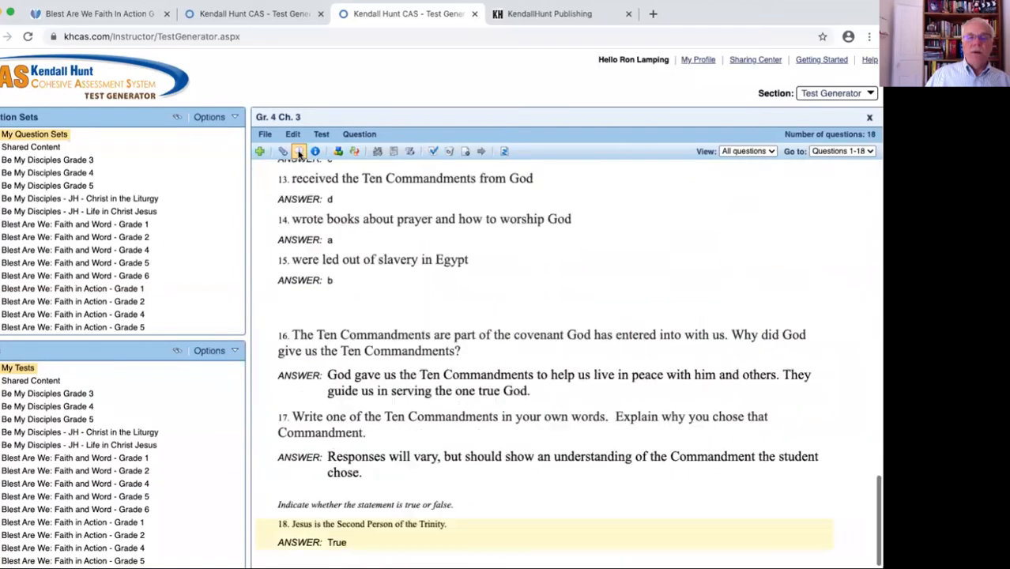
{"action": "scroll", "coordinate": [381, 205], "scroll_direction": "up", "scroll_amount": 5}
{"action": "scroll", "coordinate": [380, 205], "scroll_direction": "up", "scroll_amount": 10}
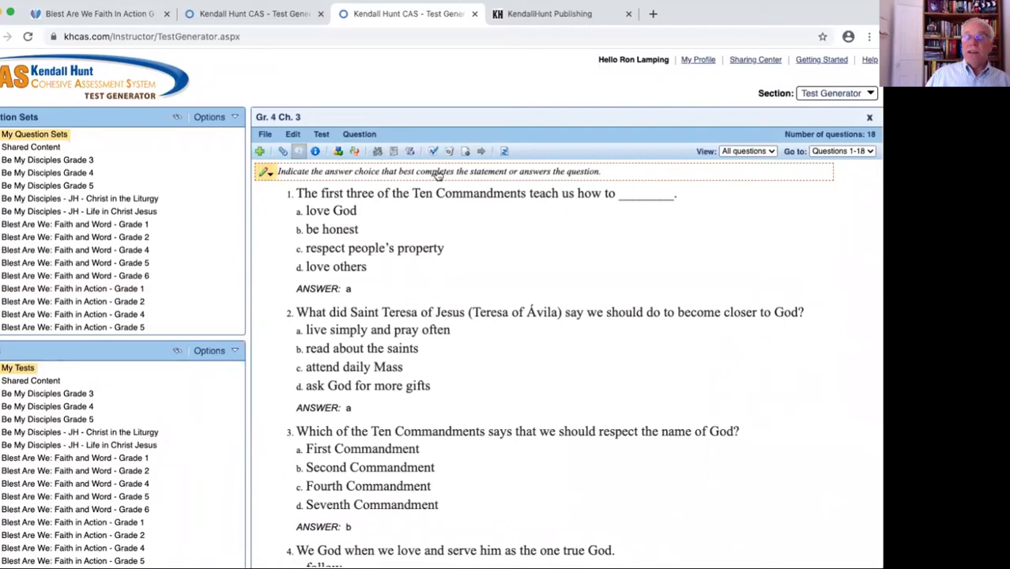
Set the question display options so that answers are not shown for any question in the test
{"action": "left_click", "coordinate": [316, 152]}
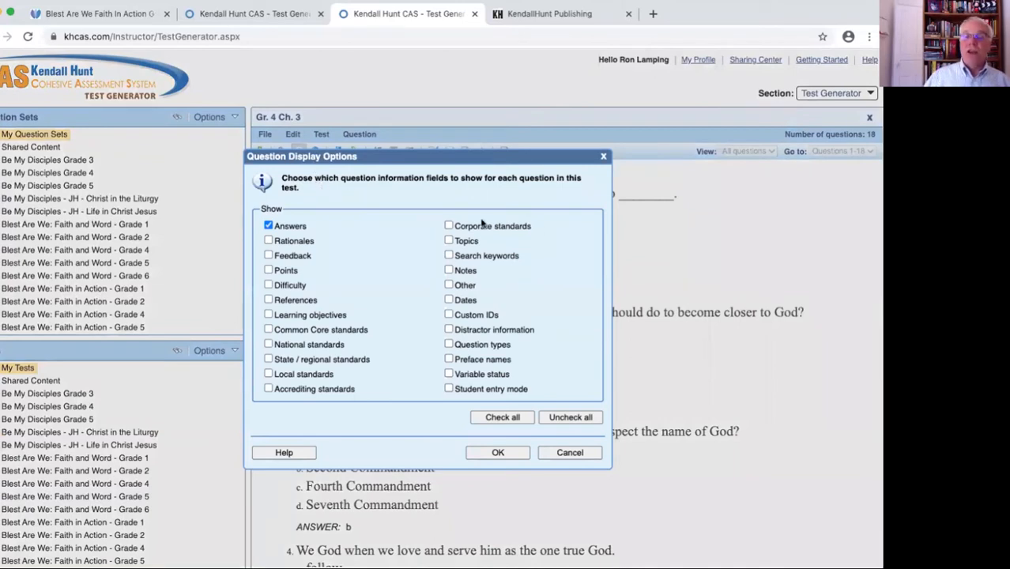
{"action": "left_click", "coordinate": [269, 226]}
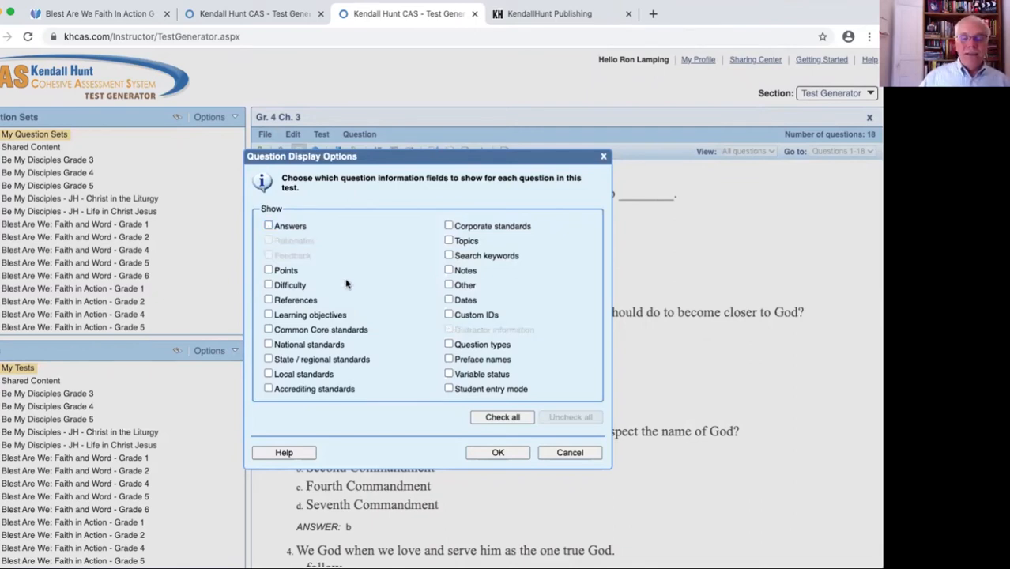
{"action": "left_click", "coordinate": [512, 452]}
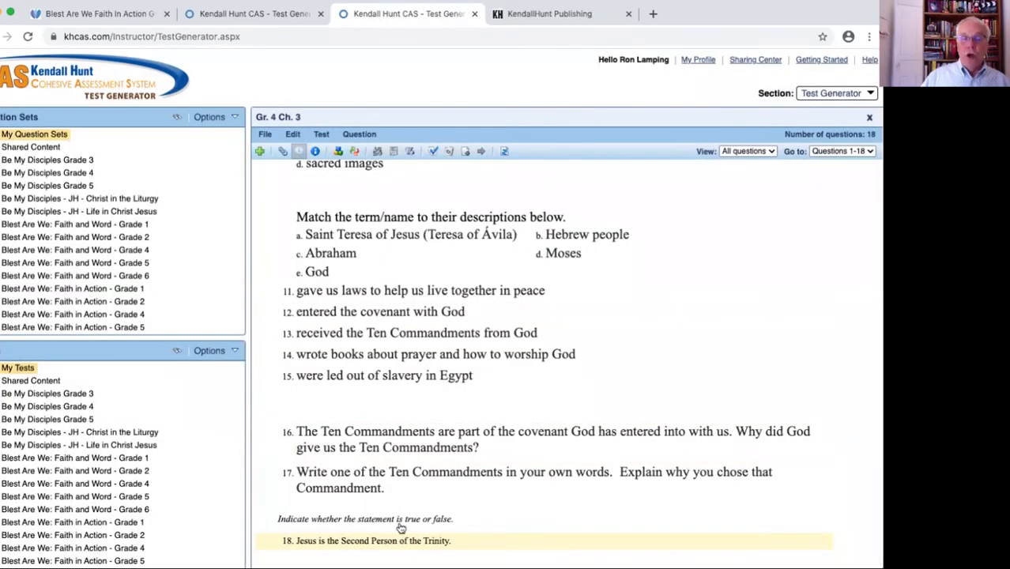
{"action": "scroll", "coordinate": [534, 399], "scroll_direction": "up", "scroll_amount": 15}
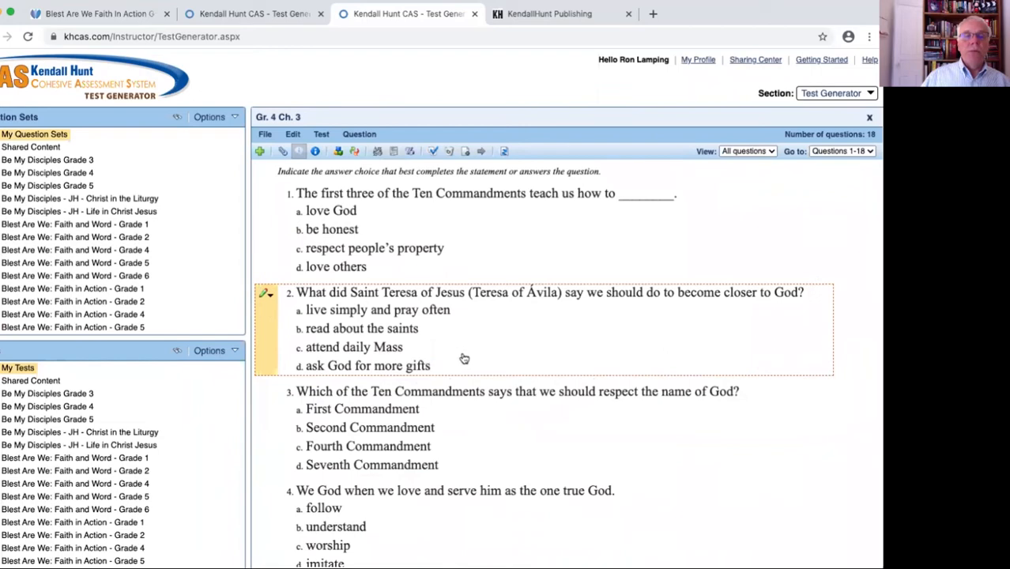
{"action": "left_click", "coordinate": [315, 152]}
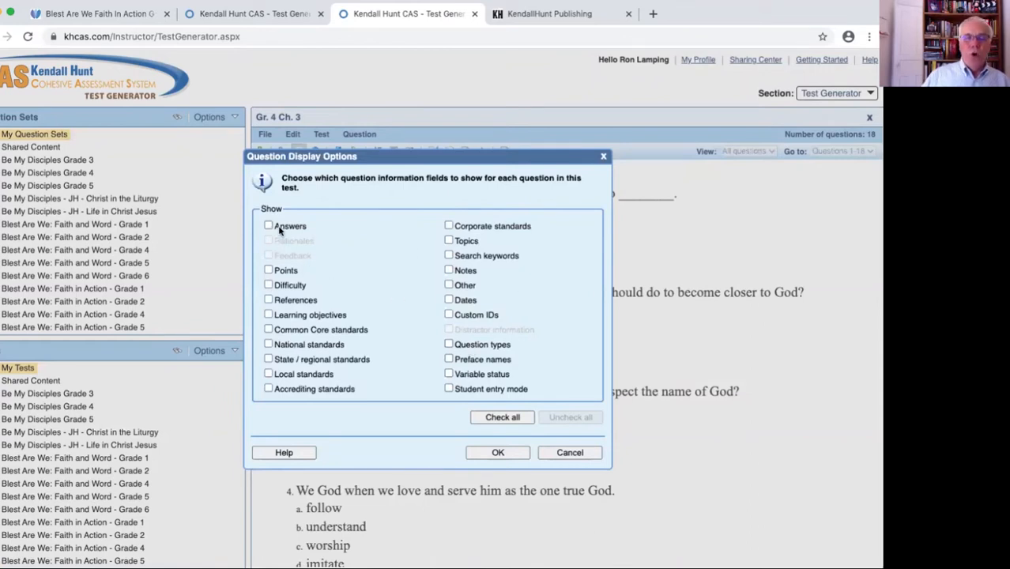
{"action": "left_click", "coordinate": [498, 454]}
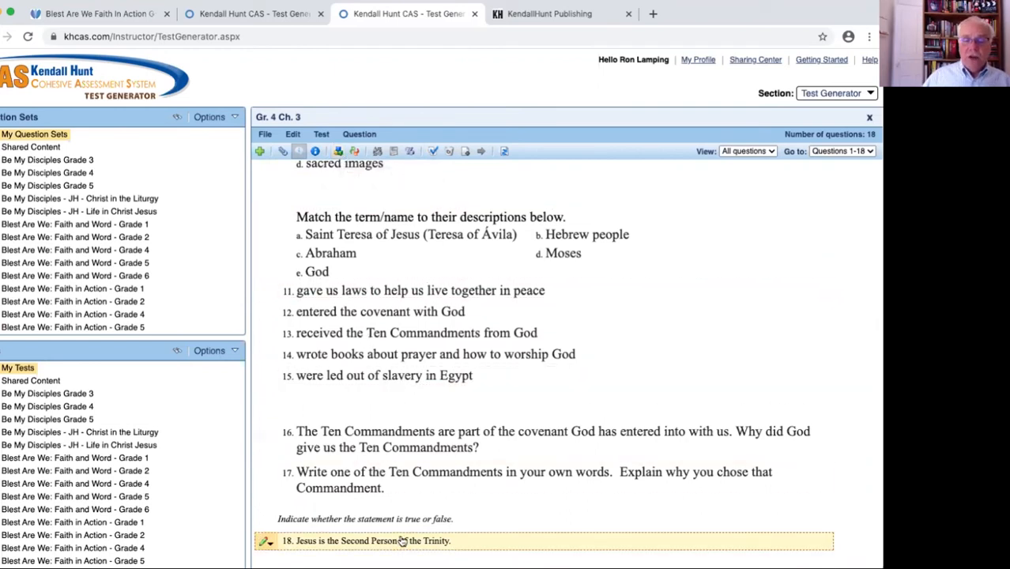
View the options for scrambling questions and answer choices and leave without scrambling the test
{"action": "left_click", "coordinate": [354, 153]}
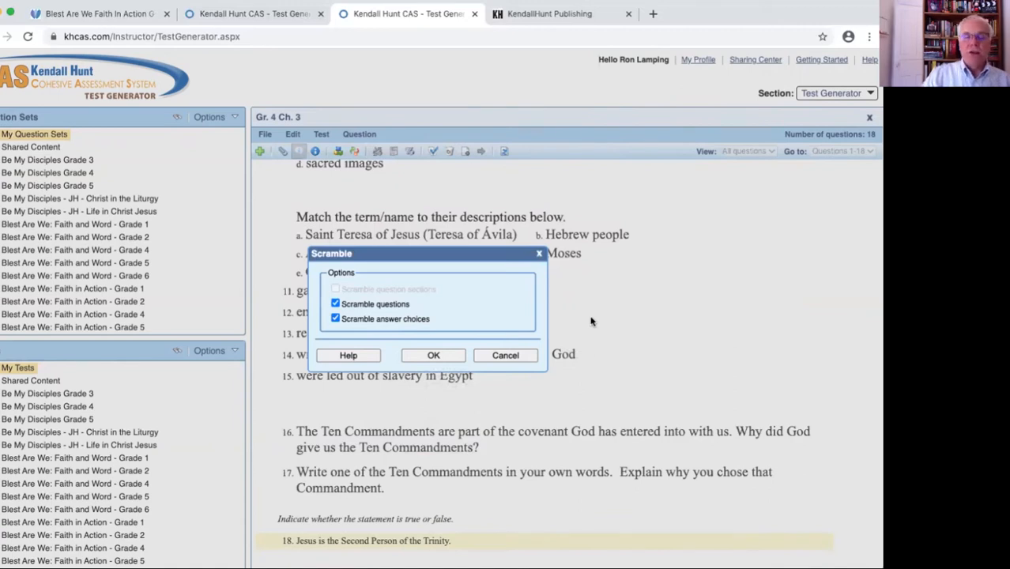
{"action": "left_click", "coordinate": [540, 255]}
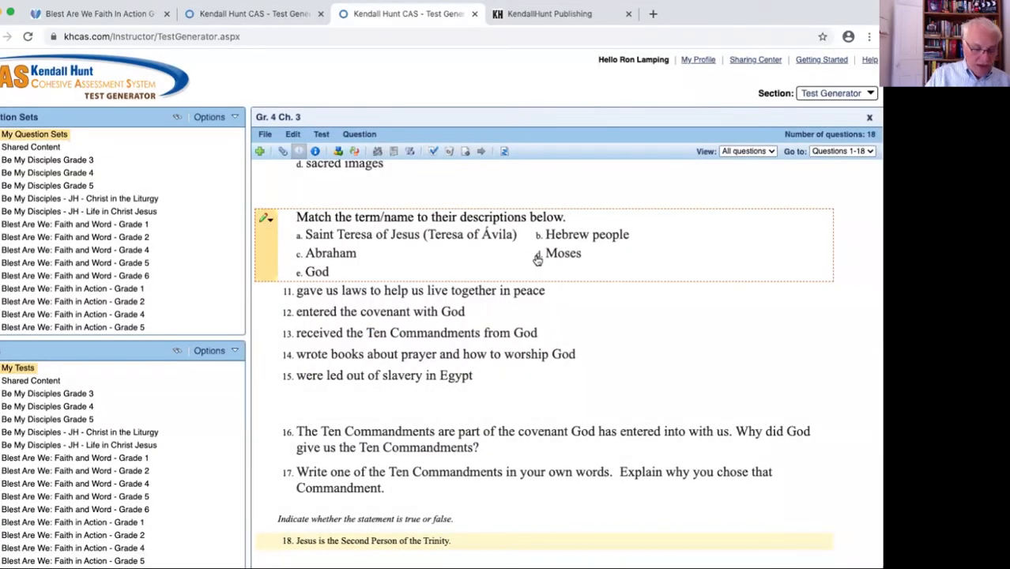
Review the points assigned to each question from first to last and leave them without applying changes
{"action": "left_click", "coordinate": [410, 154]}
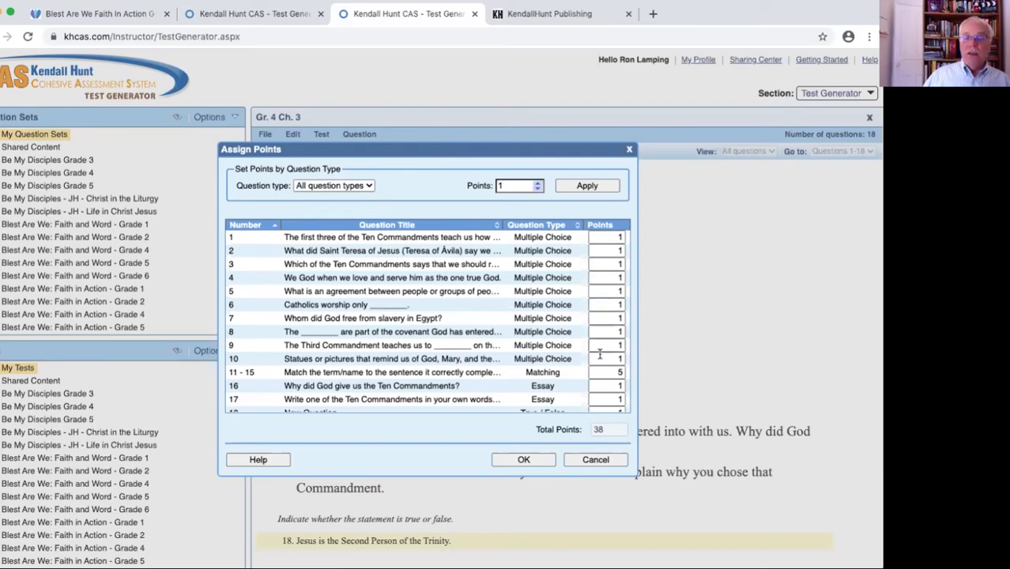
{"action": "scroll", "coordinate": [596, 397], "scroll_direction": "down", "scroll_amount": 1}
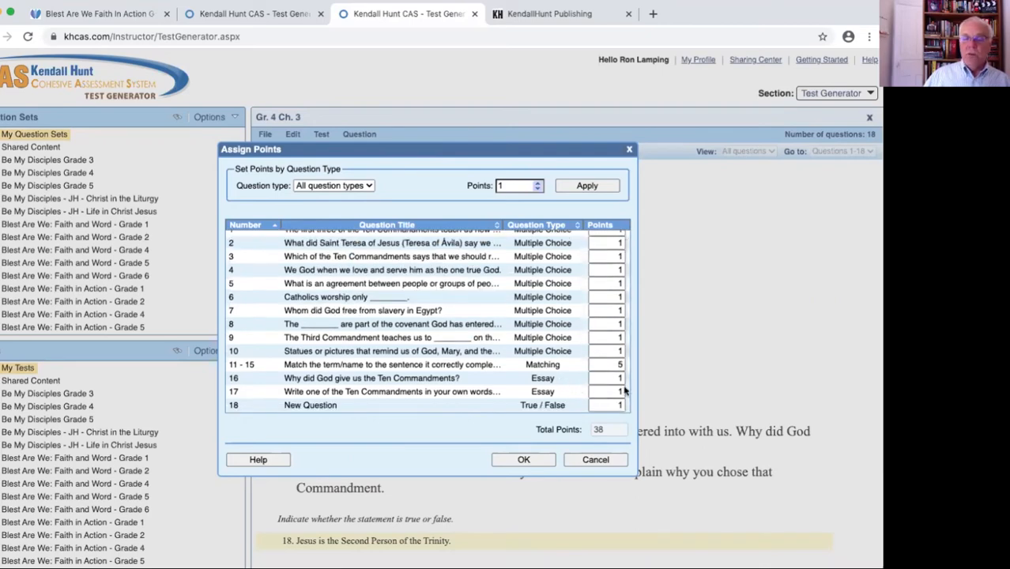
{"action": "scroll", "coordinate": [596, 239], "scroll_direction": "up", "scroll_amount": 1}
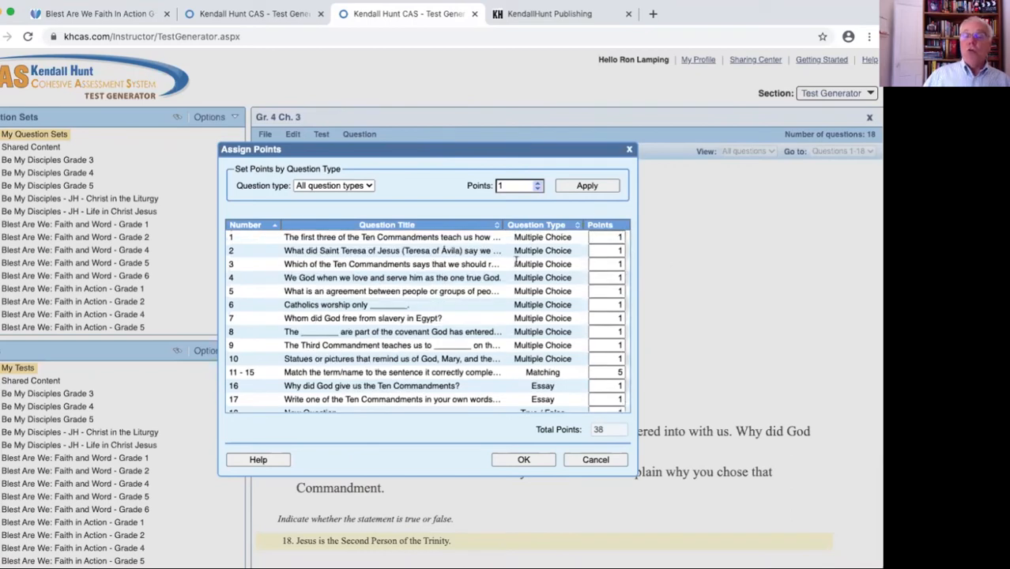
{"action": "scroll", "coordinate": [533, 253], "scroll_direction": "down", "scroll_amount": 1}
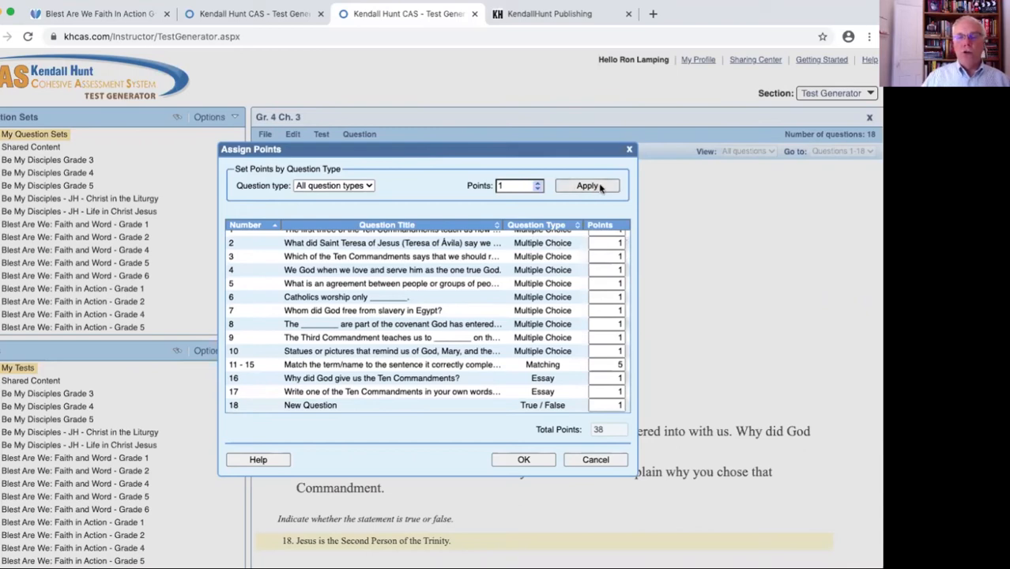
{"action": "left_click", "coordinate": [630, 151]}
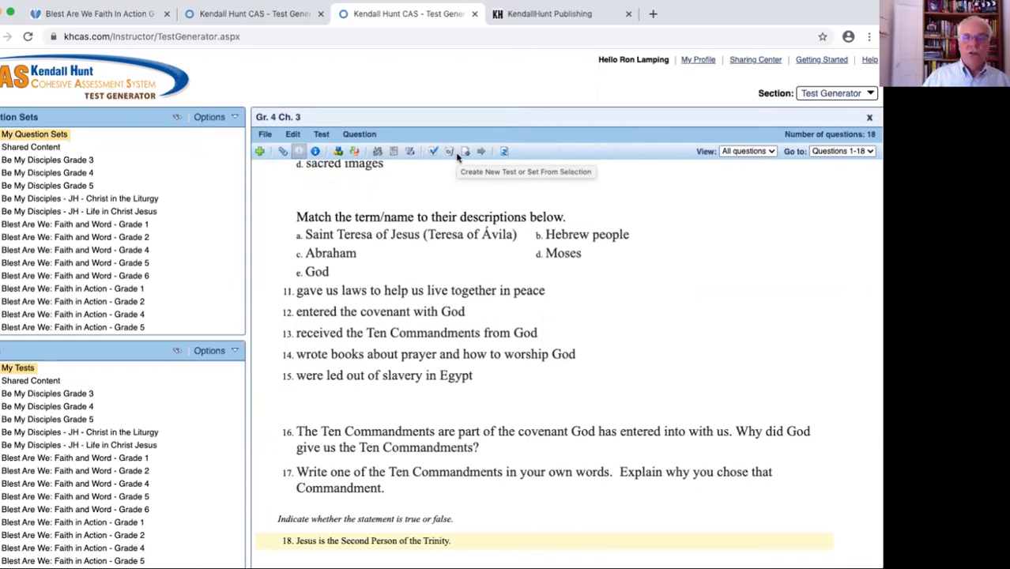
Export the Gr. 4 Ch. 3 test as a Word document and open the downloaded file Gr_4_Ch (2).docx
{"action": "scroll", "coordinate": [467, 235], "scroll_direction": "up", "scroll_amount": 15}
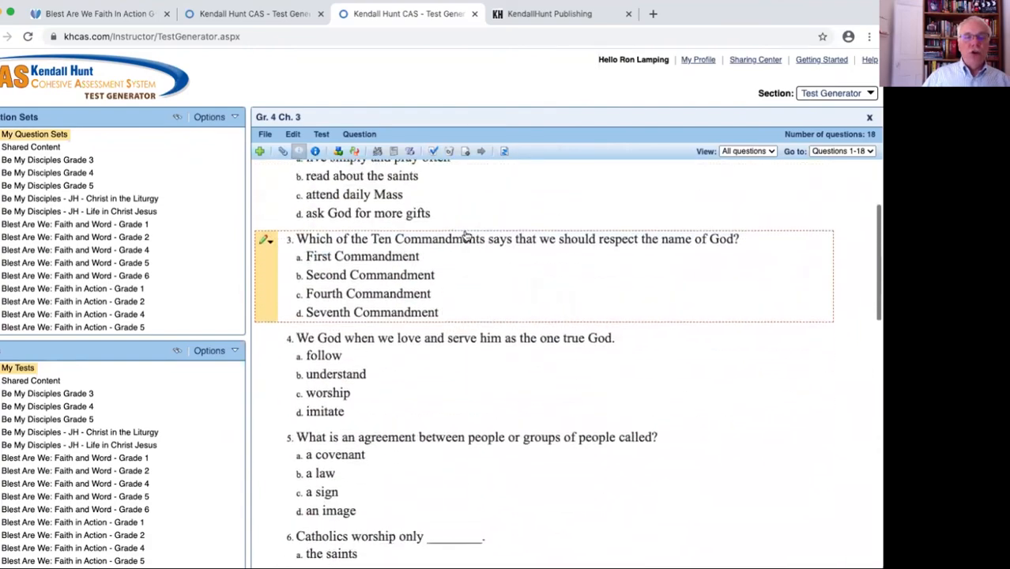
{"action": "scroll", "coordinate": [466, 236], "scroll_direction": "up", "scroll_amount": 3}
{"action": "scroll", "coordinate": [467, 238], "scroll_direction": "down", "scroll_amount": 10}
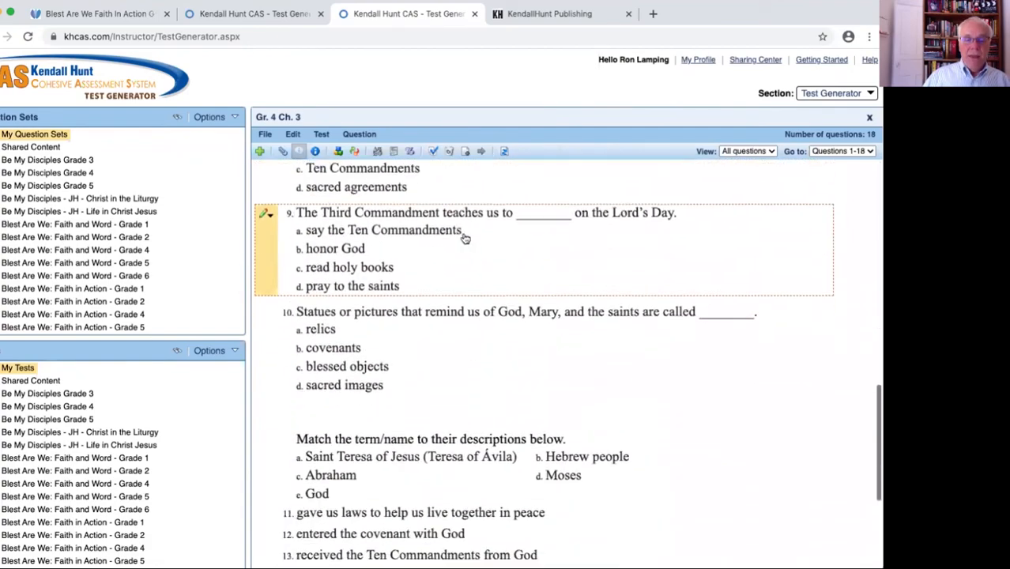
{"action": "scroll", "coordinate": [466, 238], "scroll_direction": "down", "scroll_amount": 4}
{"action": "scroll", "coordinate": [467, 237], "scroll_direction": "up", "scroll_amount": 15}
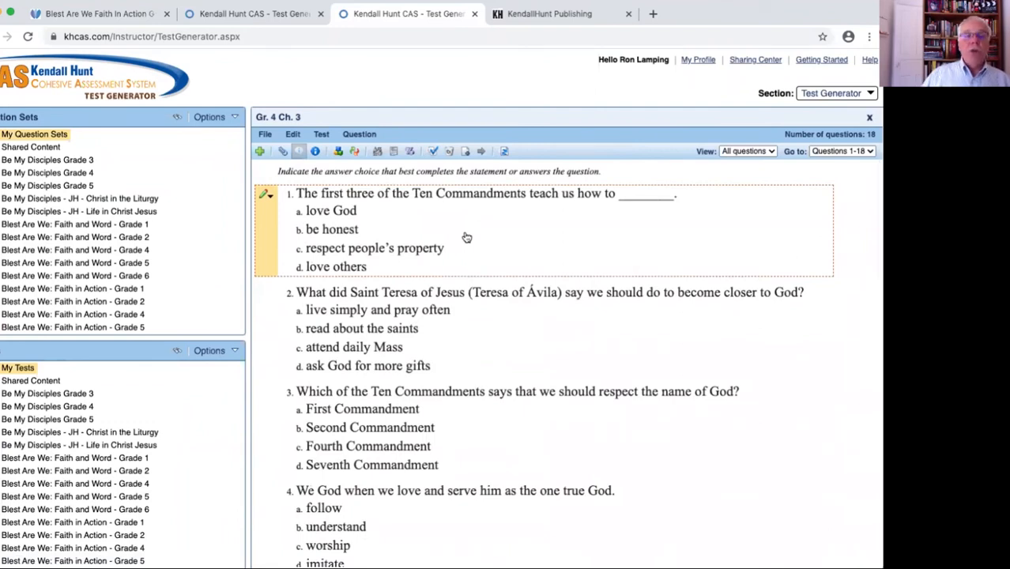
{"action": "left_click", "coordinate": [266, 136]}
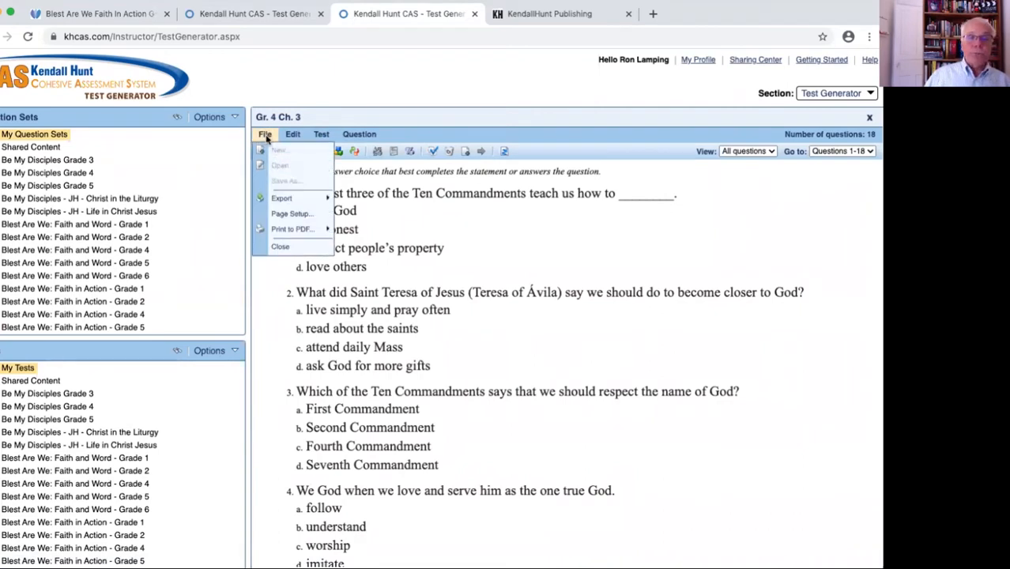
{"action": "mouse_move", "coordinate": [292, 201]}
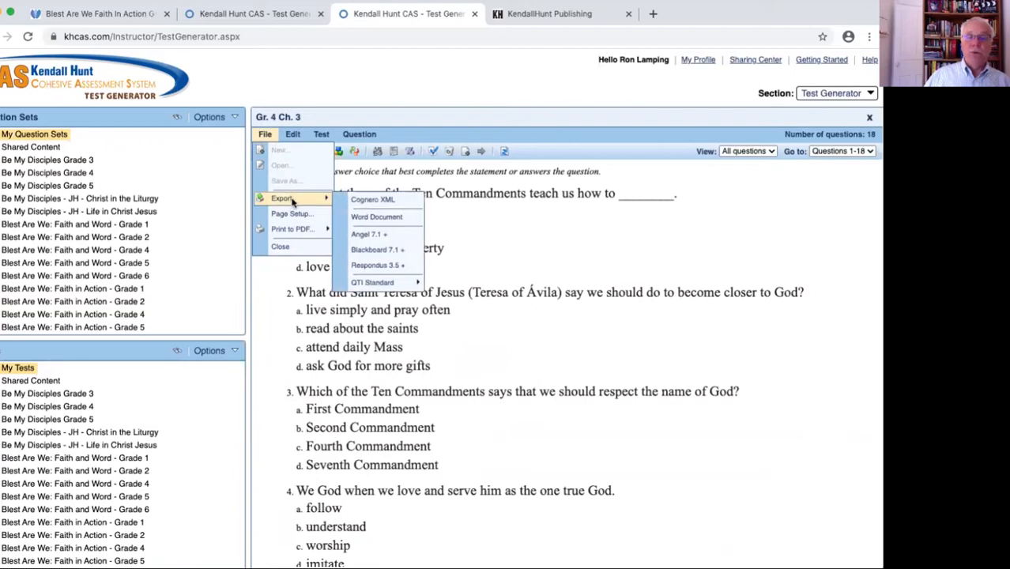
{"action": "left_click", "coordinate": [377, 218]}
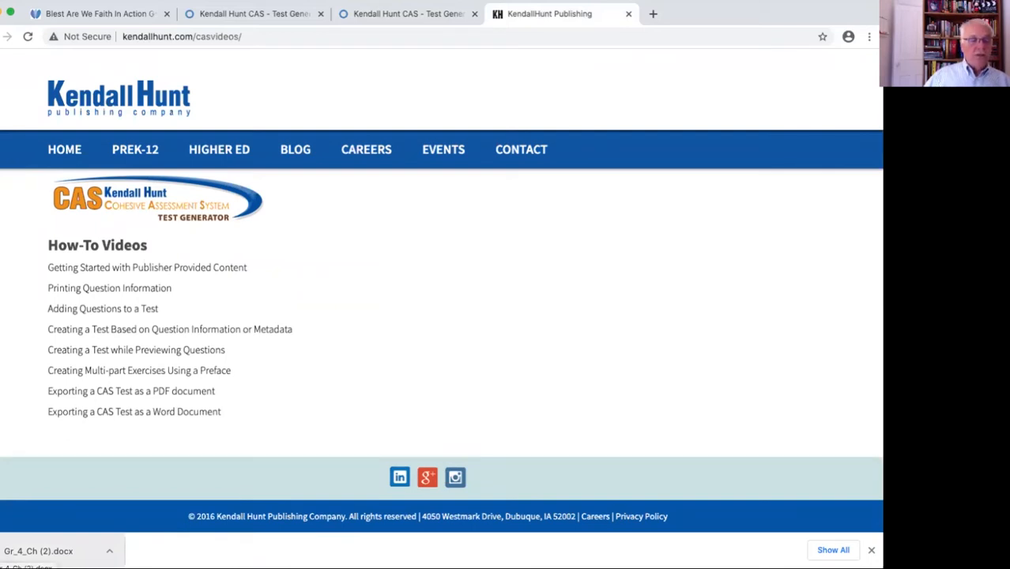
{"action": "left_click", "coordinate": [38, 551]}
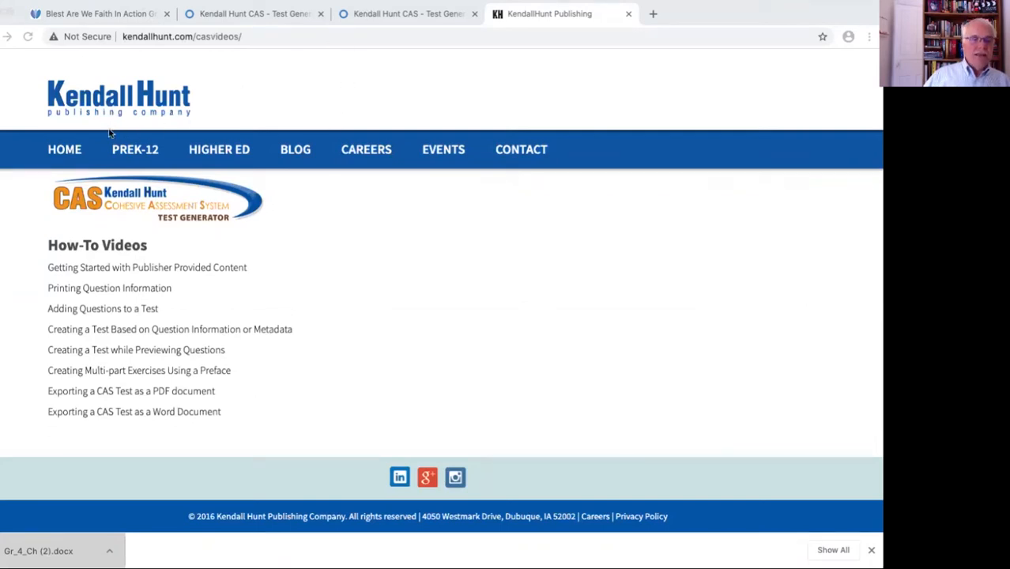
Return to the open Gr. 4 Ch. 3 test in the Test Generator
{"action": "left_click", "coordinate": [262, 17]}
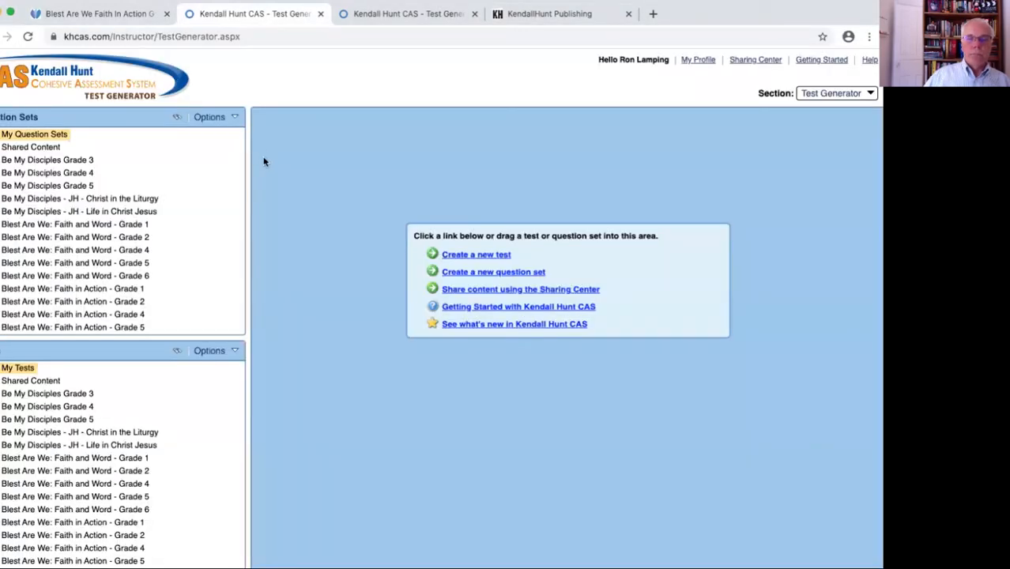
{"action": "left_click", "coordinate": [526, 17]}
{"action": "left_click", "coordinate": [390, 18]}
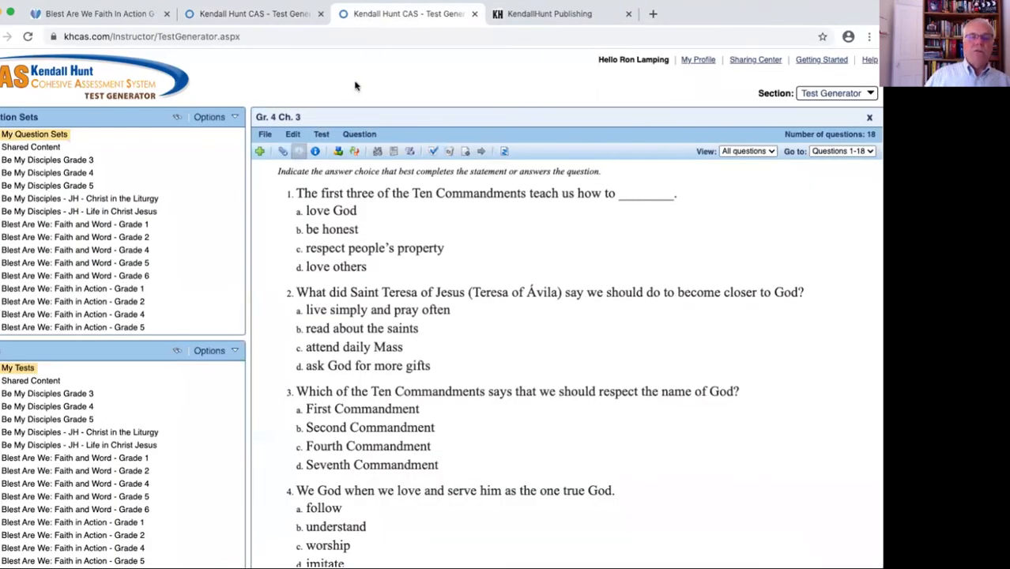
Print a new version of the Gr. 4 Ch. 3 test to PDF with scrambled questions and answer choices, and open Gr_4_Ch_Ver_1 (1).pdf
{"action": "left_click", "coordinate": [265, 136]}
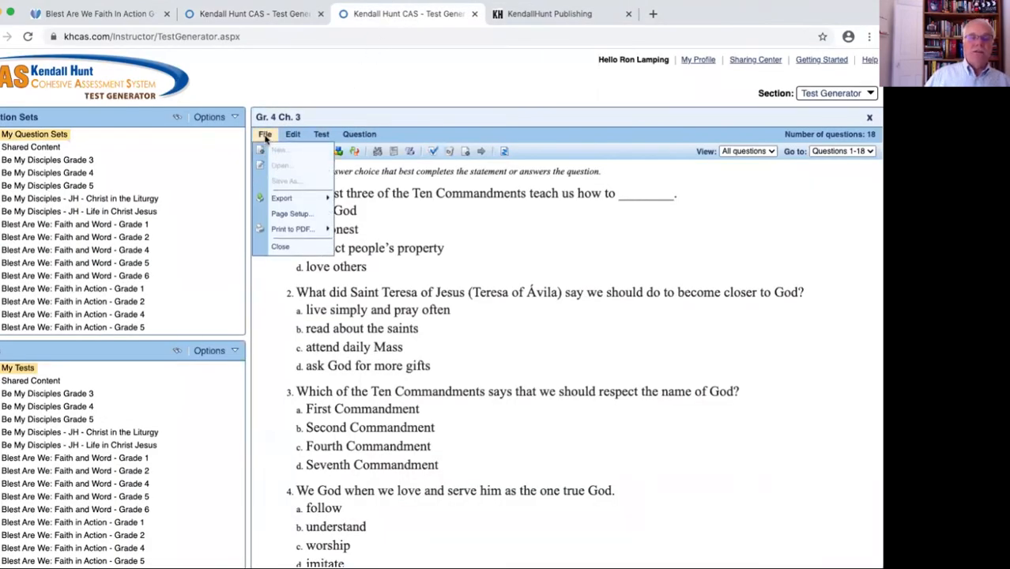
{"action": "mouse_move", "coordinate": [283, 202]}
{"action": "mouse_move", "coordinate": [293, 231]}
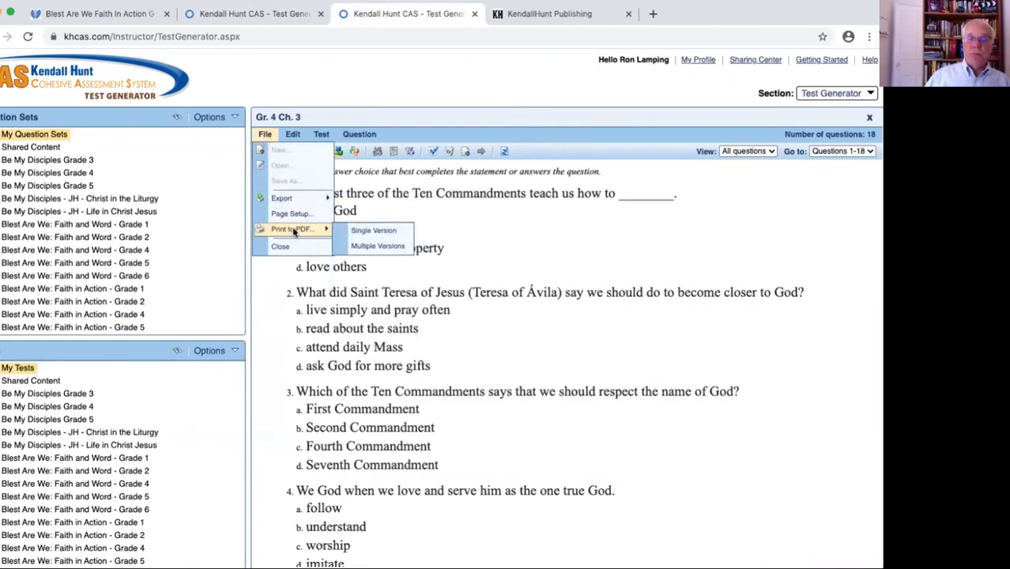
{"action": "left_click", "coordinate": [378, 248]}
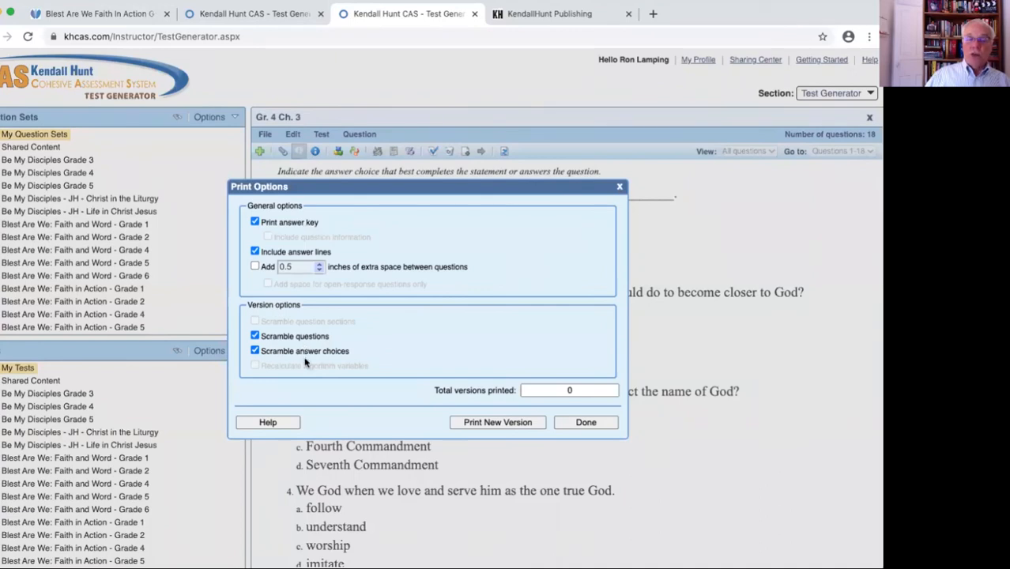
{"action": "left_click", "coordinate": [513, 424]}
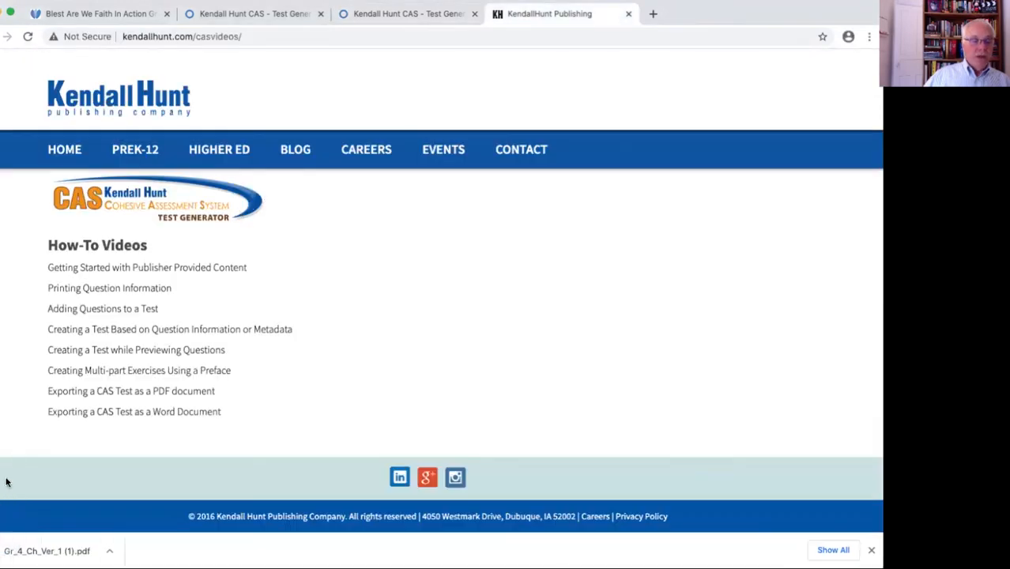
{"action": "left_click", "coordinate": [49, 551]}
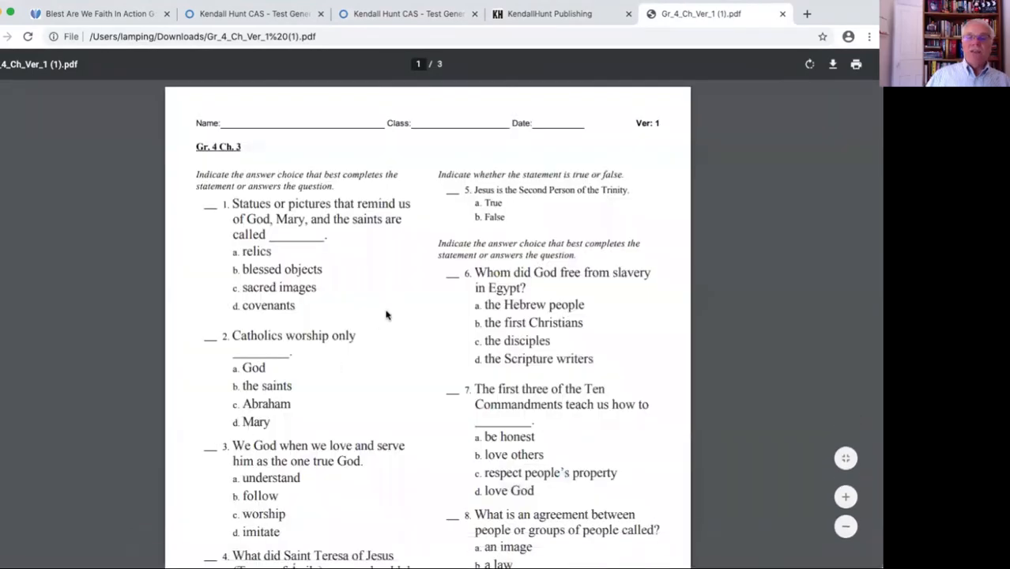
Review the scrambled test PDF from the first questions through to the answer key and scramble map
{"action": "scroll", "coordinate": [398, 317], "scroll_direction": "down", "scroll_amount": 1}
{"action": "scroll", "coordinate": [398, 316], "scroll_direction": "down", "scroll_amount": 3}
{"action": "scroll", "coordinate": [399, 315], "scroll_direction": "up", "scroll_amount": 4}
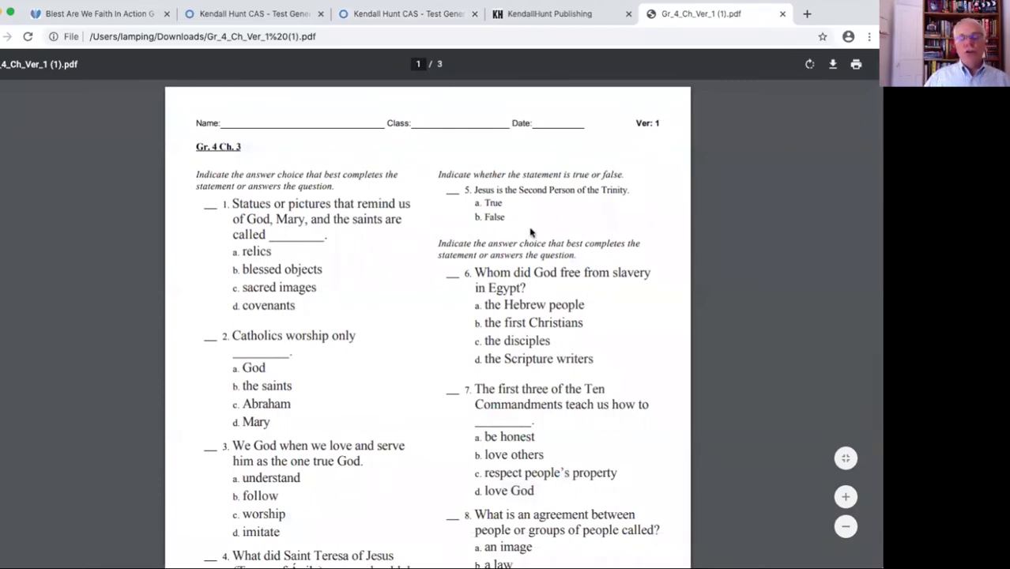
{"action": "scroll", "coordinate": [530, 227], "scroll_direction": "down", "scroll_amount": 2}
{"action": "scroll", "coordinate": [530, 226], "scroll_direction": "down", "scroll_amount": 10}
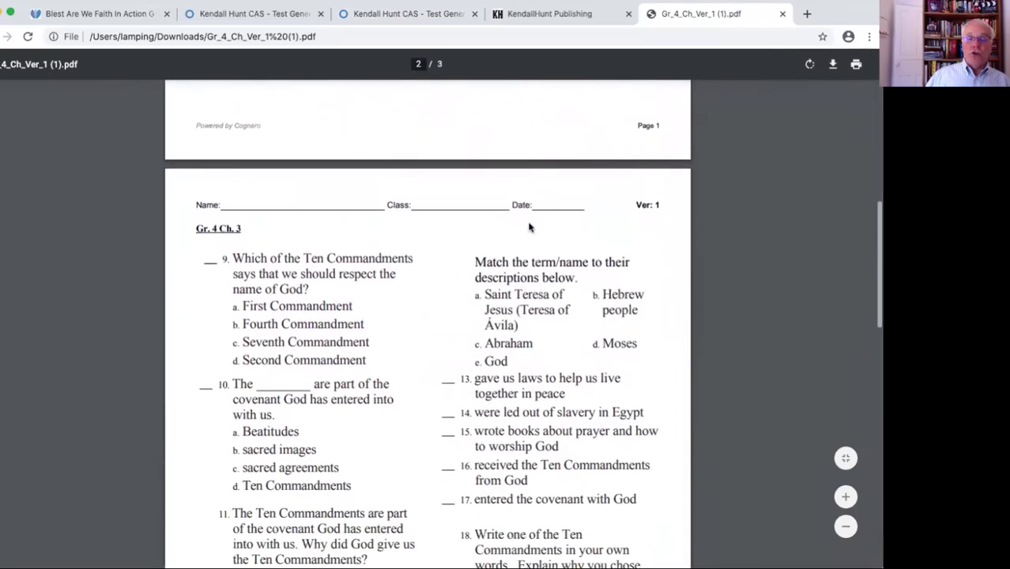
{"action": "scroll", "coordinate": [529, 229], "scroll_direction": "down", "scroll_amount": 5}
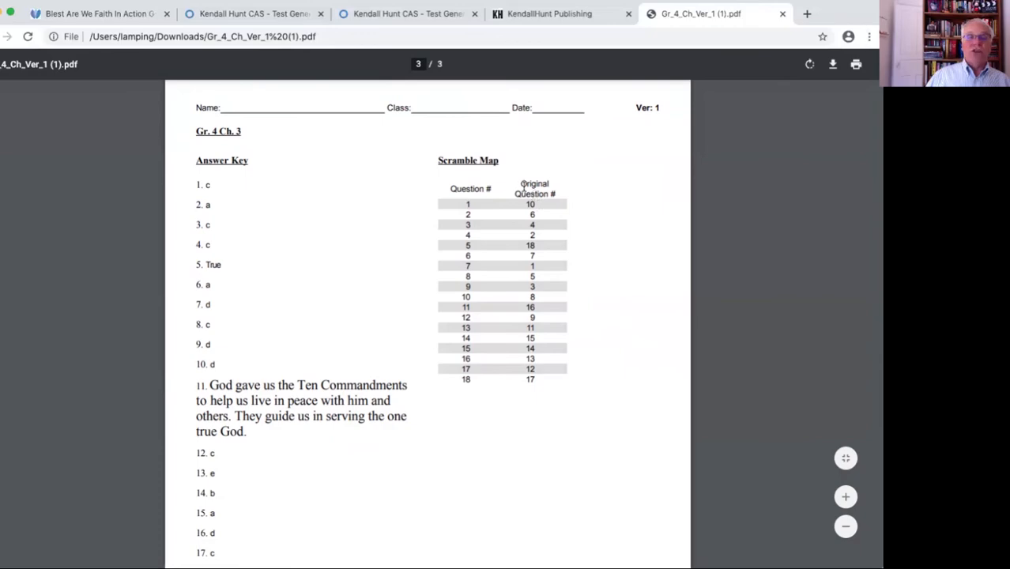
Return to the Test Generator, close the print options and expand the My Tests folder
{"action": "left_click", "coordinate": [402, 16]}
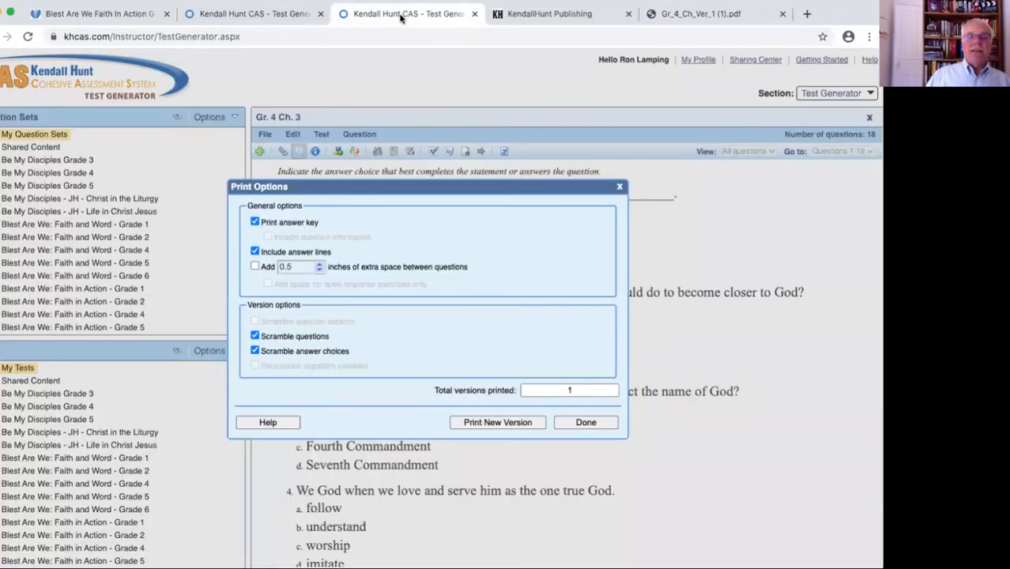
{"action": "left_click", "coordinate": [621, 188]}
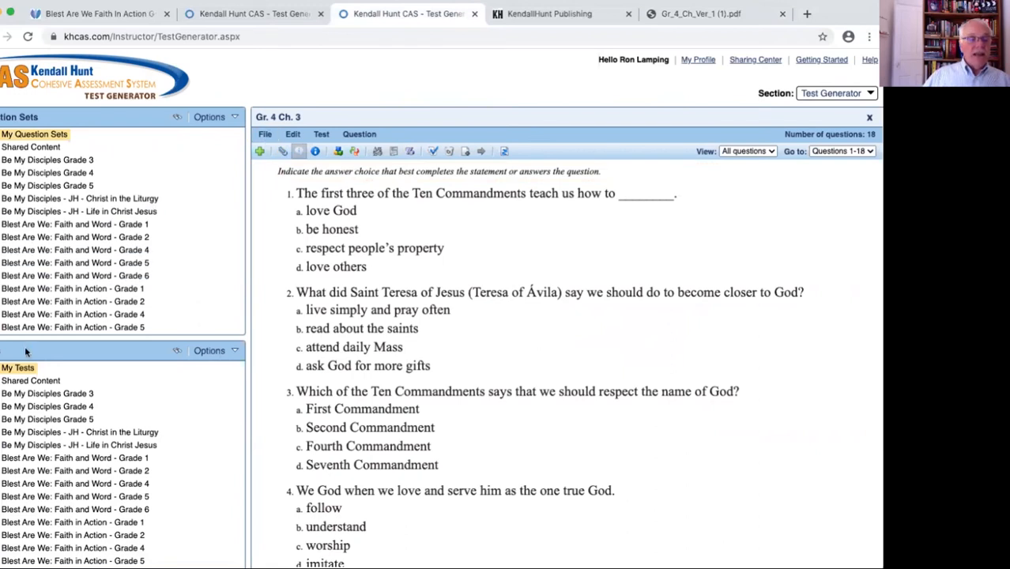
{"action": "left_click", "coordinate": [1, 368]}
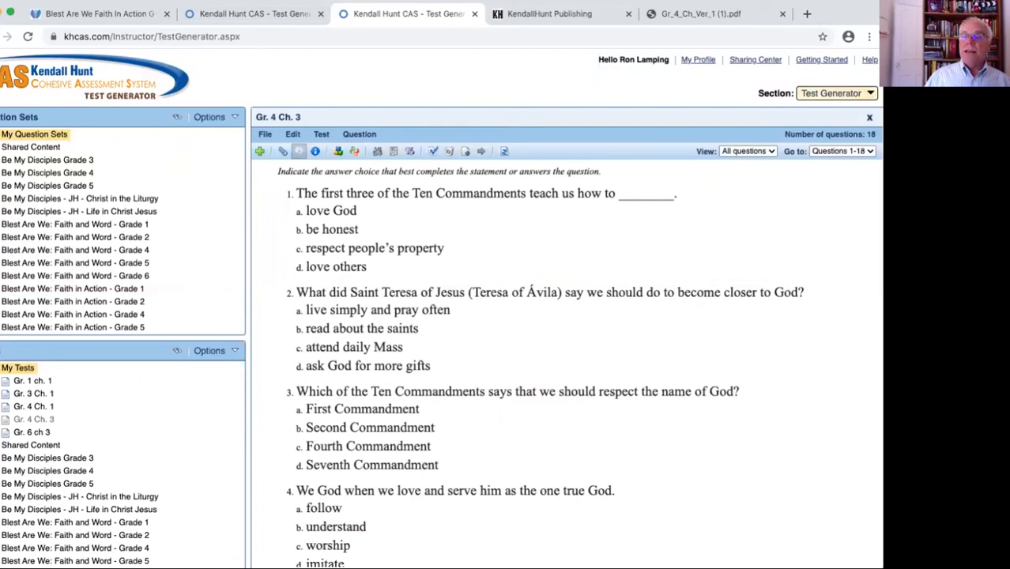
View the Classes and Assignments section and switch from it to the Reporting section
{"action": "left_click", "coordinate": [867, 93]}
{"action": "left_click", "coordinate": [821, 114]}
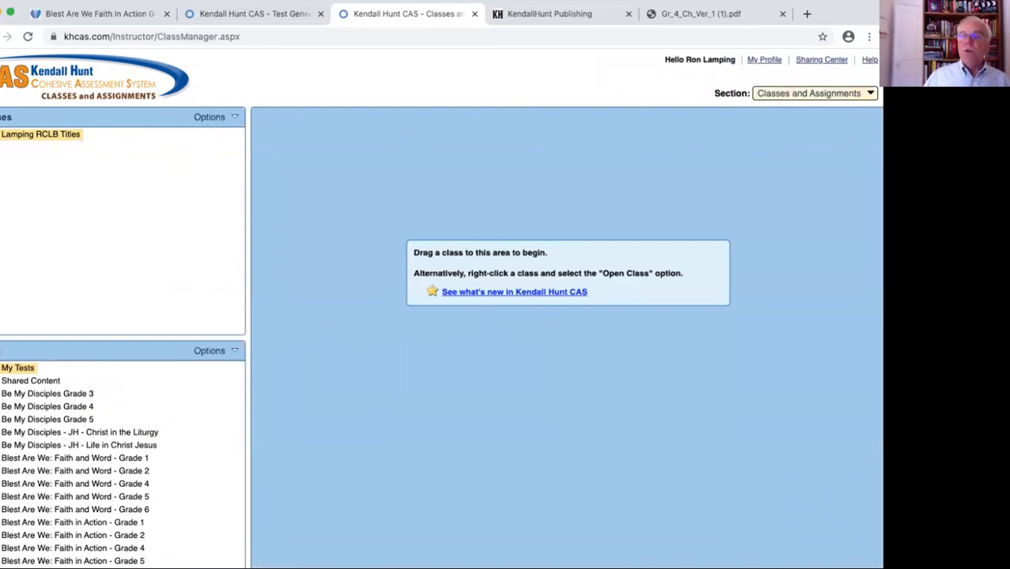
{"action": "left_click", "coordinate": [870, 94]}
{"action": "left_click", "coordinate": [798, 130]}
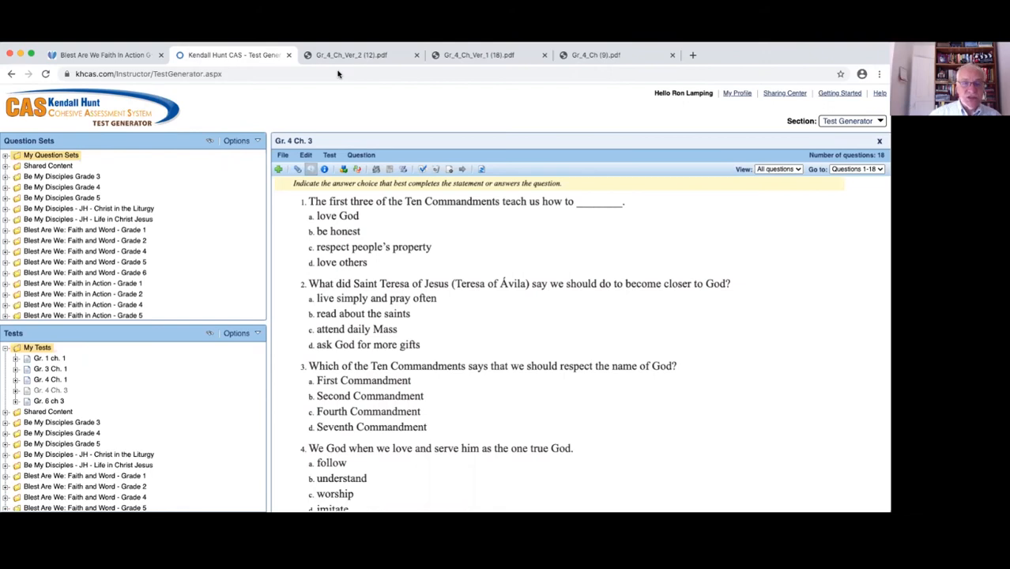
Print a single version of the Gr. 4 Ch. 3 test to PDF and view Gr_4_Ch (9).pdf
{"action": "left_click", "coordinate": [282, 157]}
{"action": "mouse_move", "coordinate": [298, 235]}
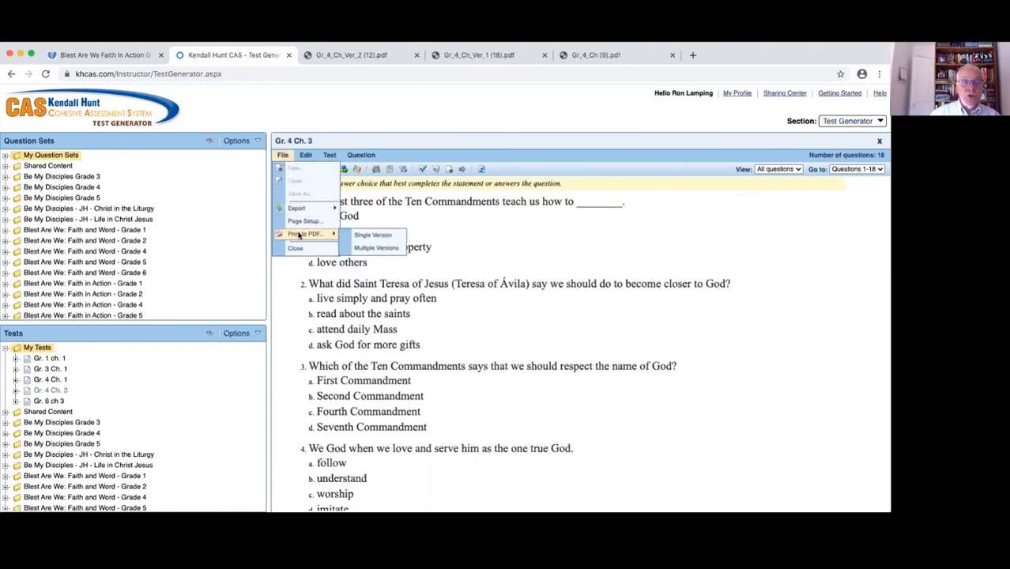
{"action": "left_click", "coordinate": [368, 236]}
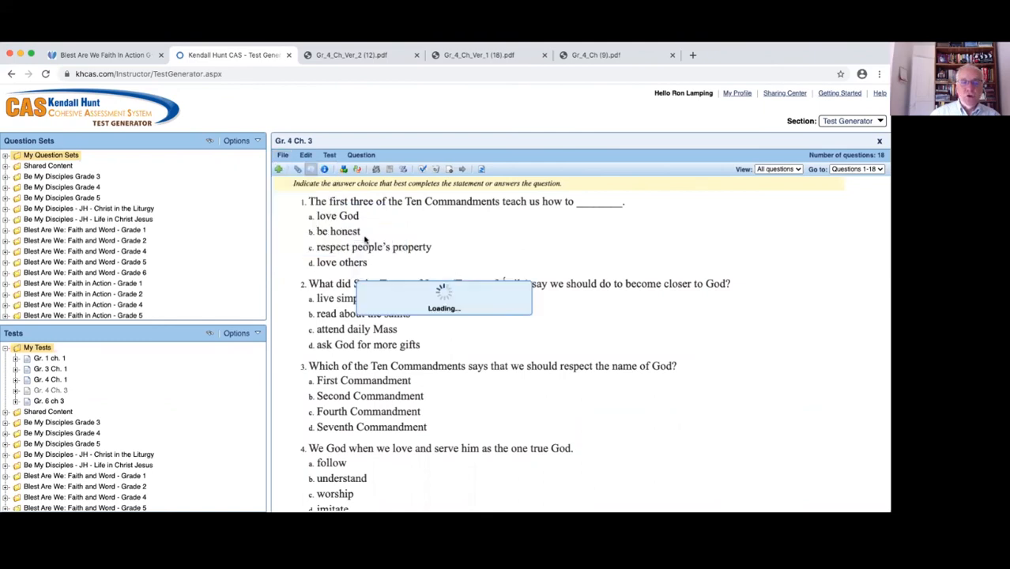
{"action": "left_click", "coordinate": [518, 350]}
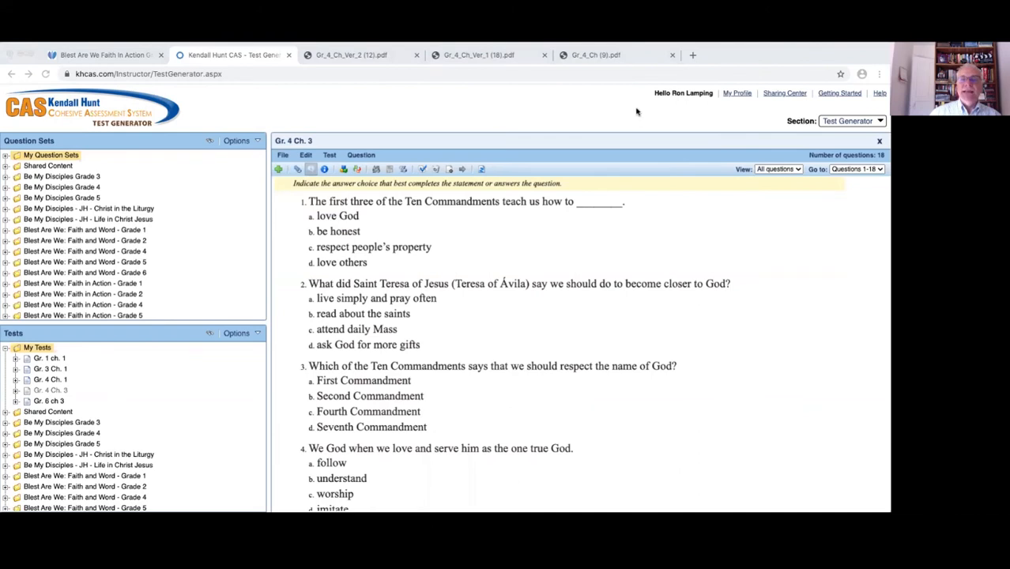
{"action": "left_click", "coordinate": [617, 58]}
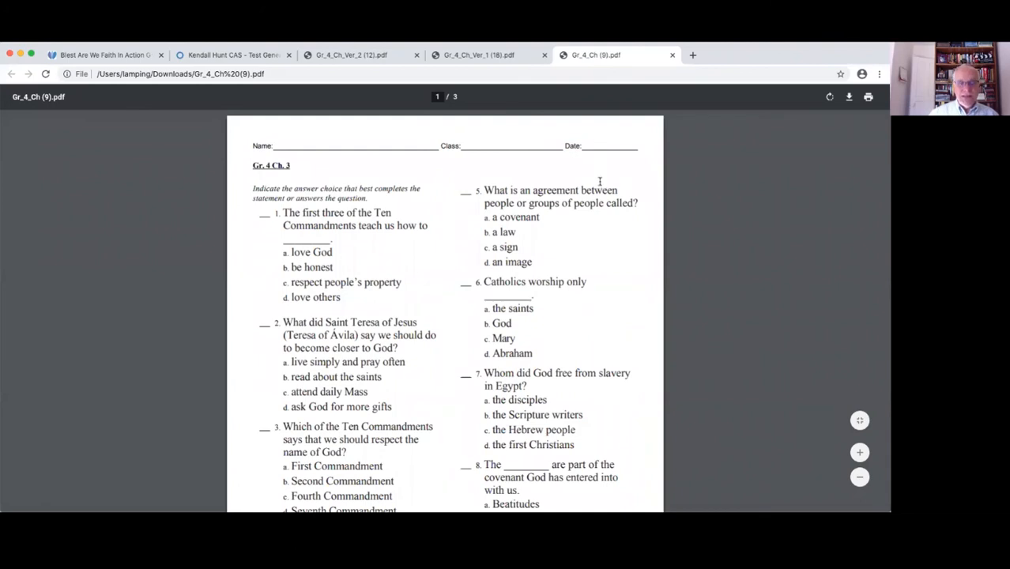
Review the single-version test PDF through to the end of its answer key and go back to its first page
{"action": "scroll", "coordinate": [599, 184], "scroll_direction": "down", "scroll_amount": 2}
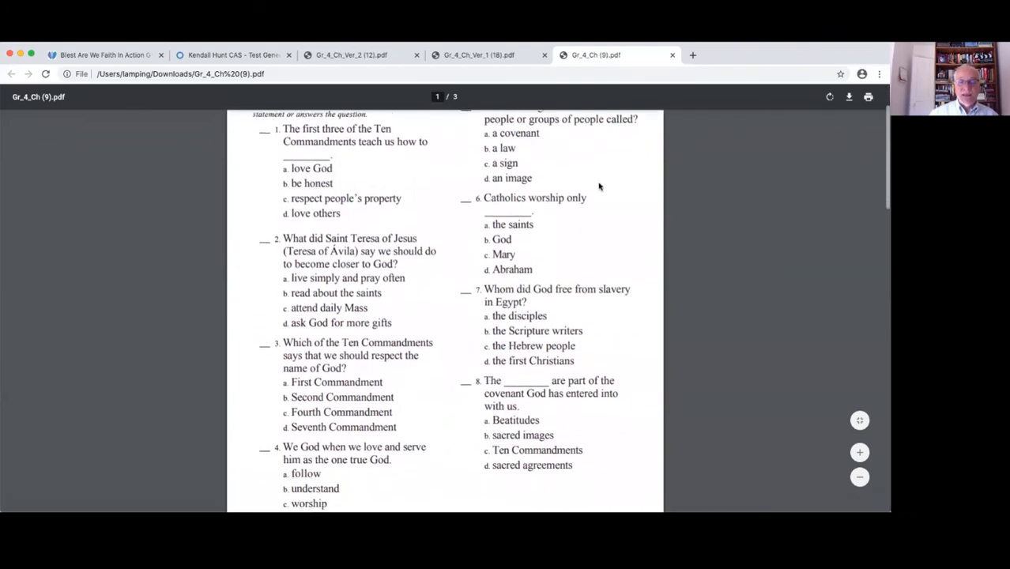
{"action": "scroll", "coordinate": [599, 186], "scroll_direction": "down", "scroll_amount": 12}
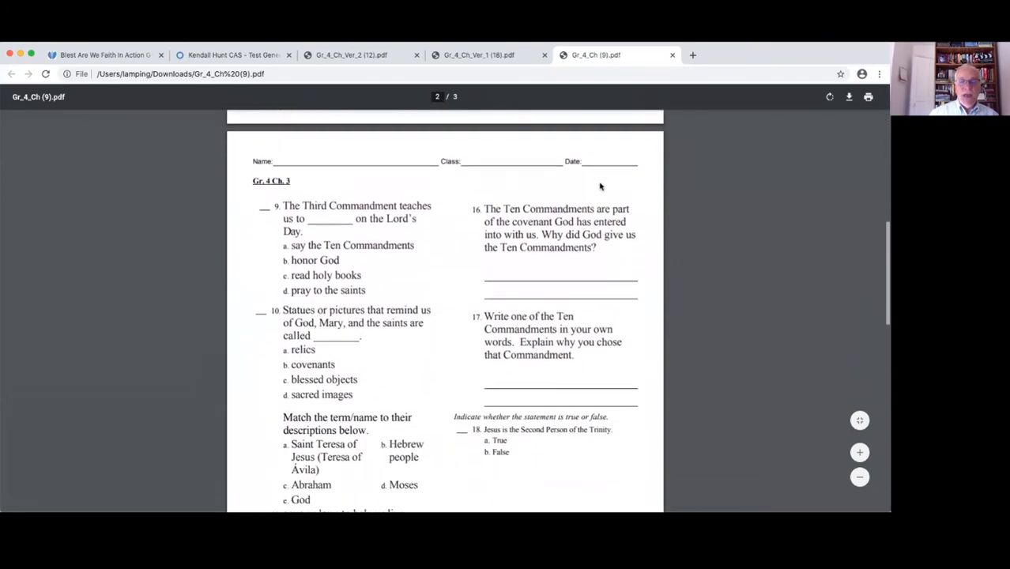
{"action": "scroll", "coordinate": [599, 187], "scroll_direction": "down", "scroll_amount": 15}
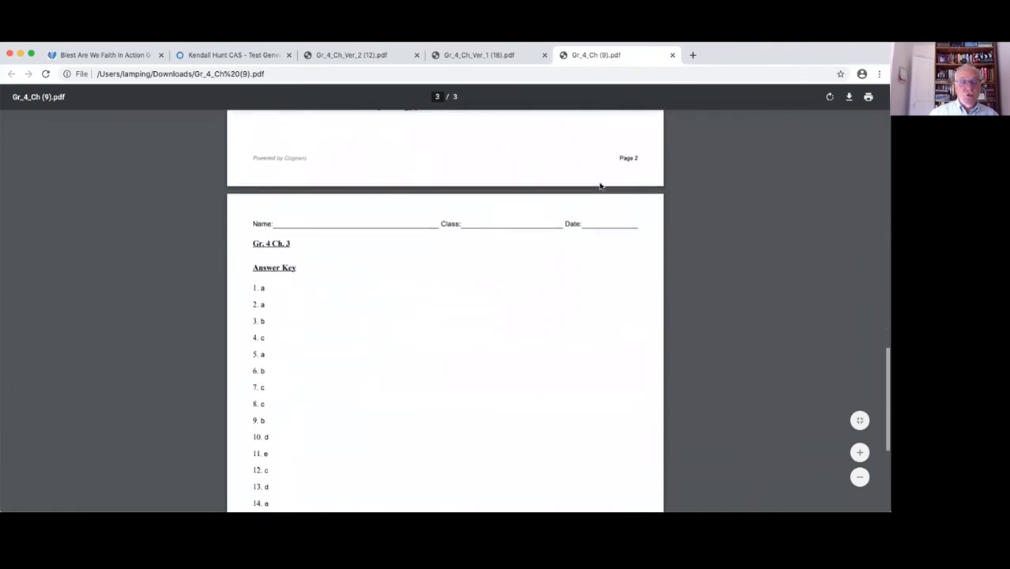
{"action": "scroll", "coordinate": [599, 187], "scroll_direction": "down", "scroll_amount": 3}
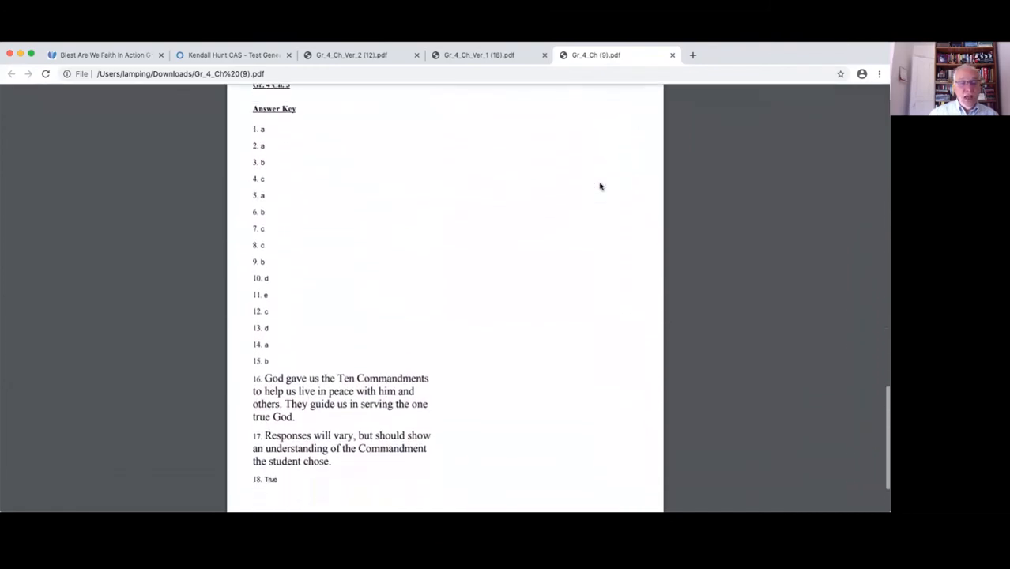
{"action": "scroll", "coordinate": [599, 187], "scroll_direction": "up", "scroll_amount": 20}
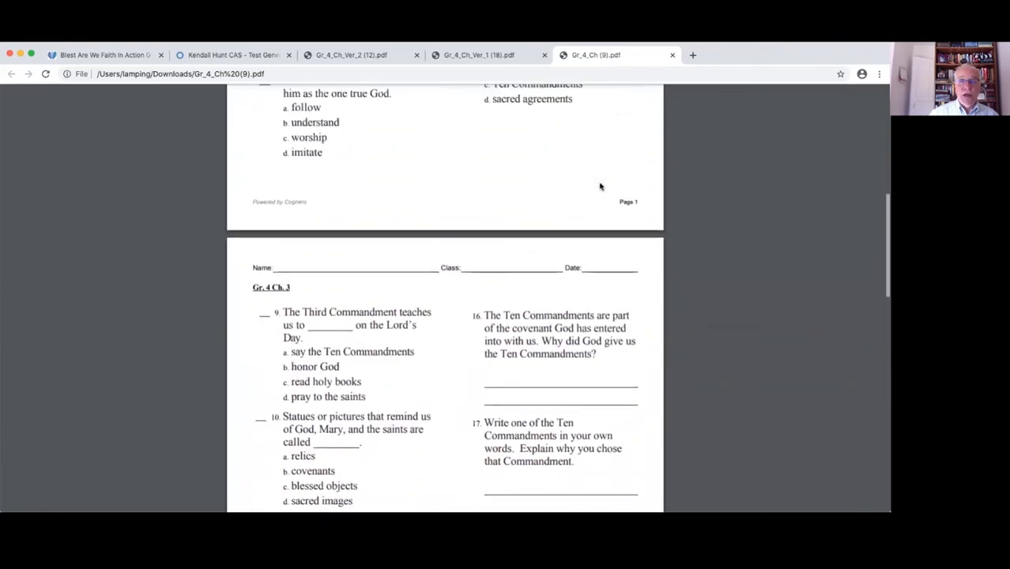
{"action": "scroll", "coordinate": [599, 187], "scroll_direction": "up", "scroll_amount": 3}
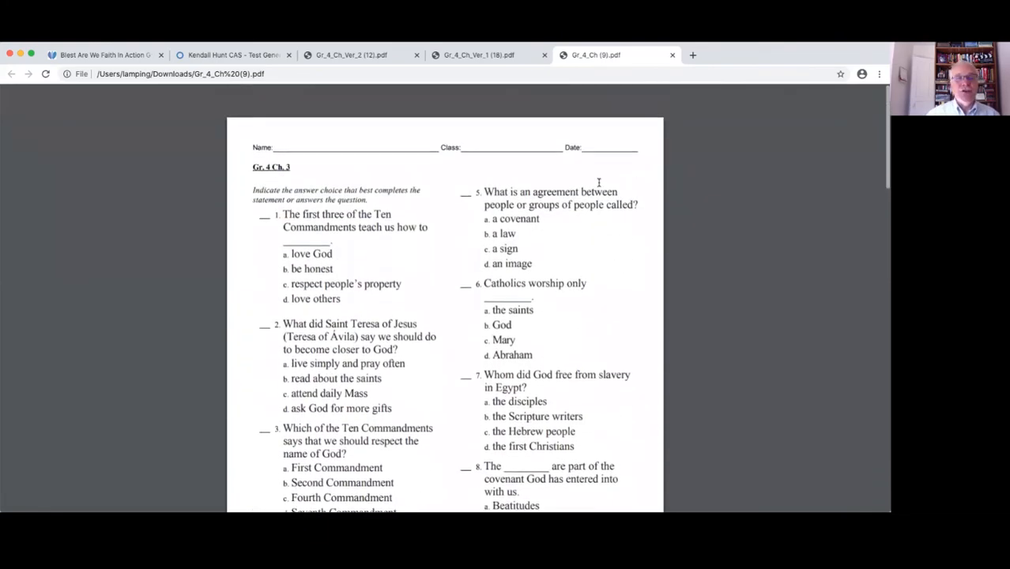
Print a scrambled version with answer key and answer lines from the Test Generator's multiple-version PDF options, and view Gr_4_Ch_Ver_1 (18).pdf
{"action": "left_click", "coordinate": [254, 58]}
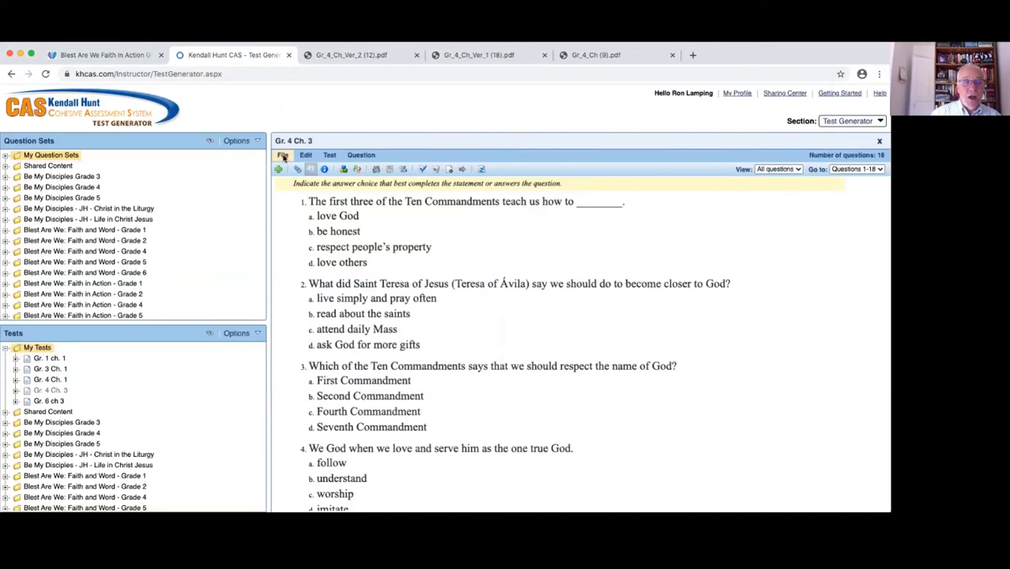
{"action": "left_click", "coordinate": [284, 157]}
{"action": "mouse_move", "coordinate": [297, 234]}
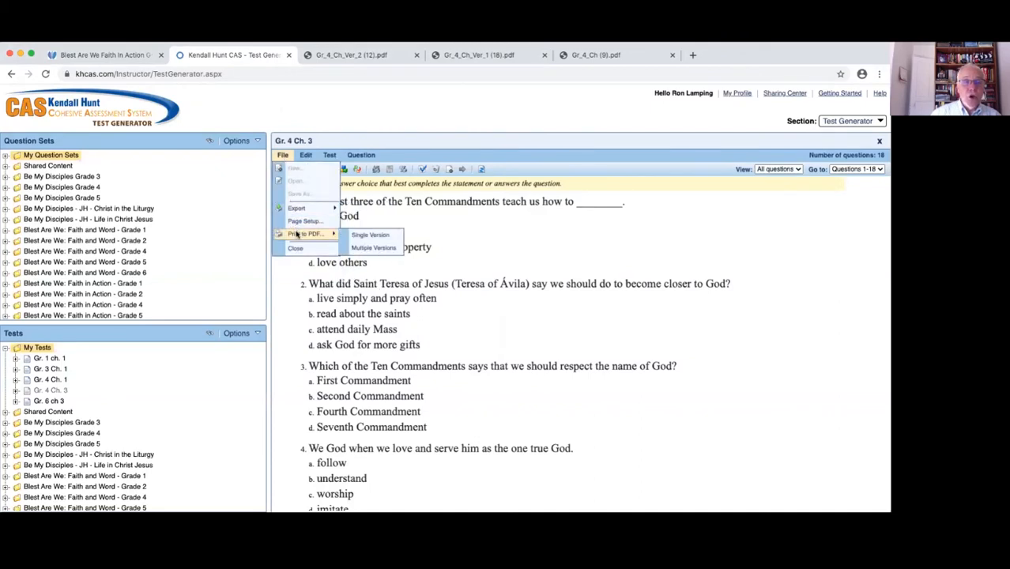
{"action": "left_click", "coordinate": [367, 249]}
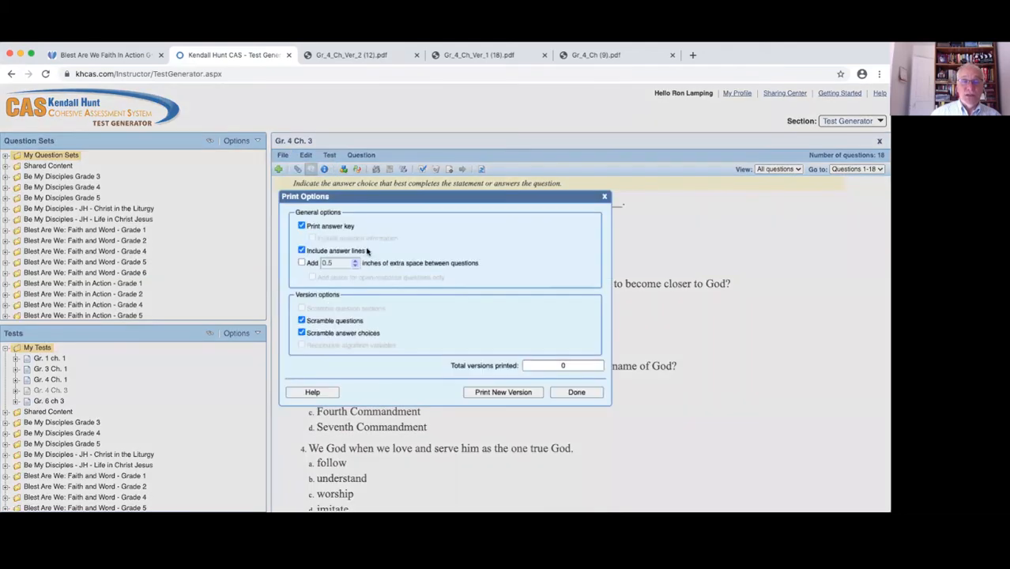
{"action": "left_click", "coordinate": [504, 393]}
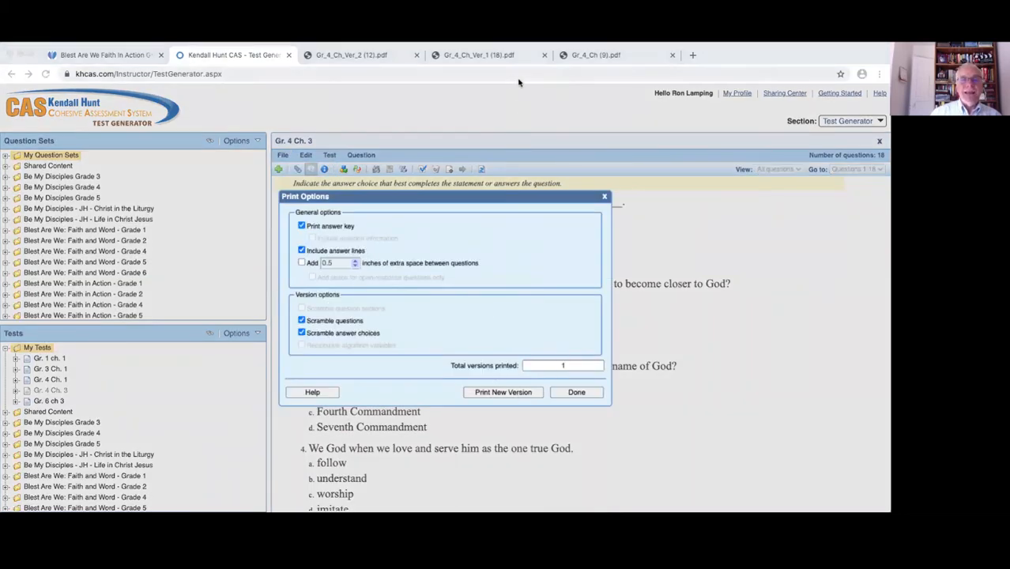
{"action": "left_click", "coordinate": [506, 57]}
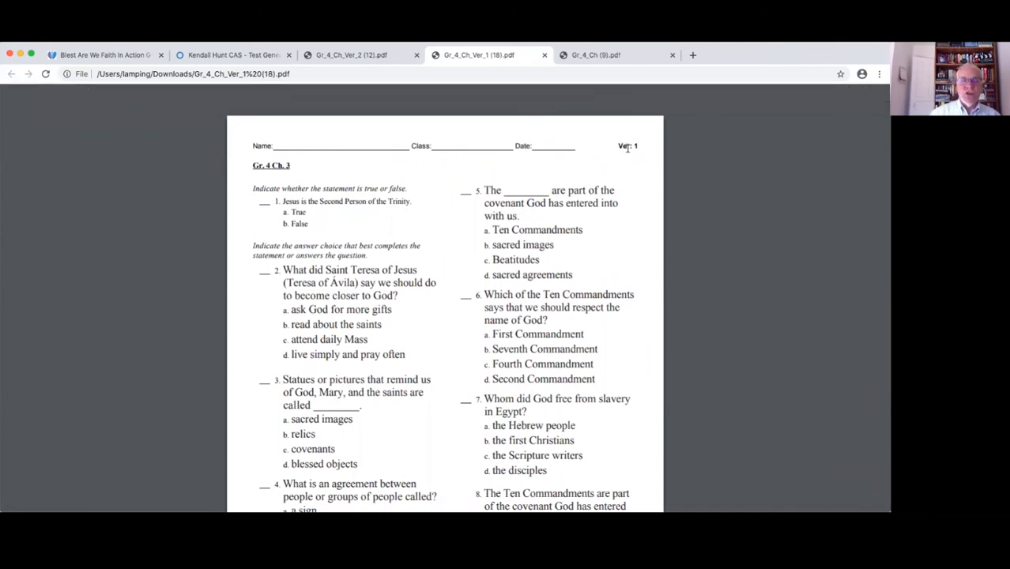
Compare the scrambled questions of version 1 with its answer key and scramble map on the last page
{"action": "scroll", "coordinate": [578, 218], "scroll_direction": "down", "scroll_amount": 2}
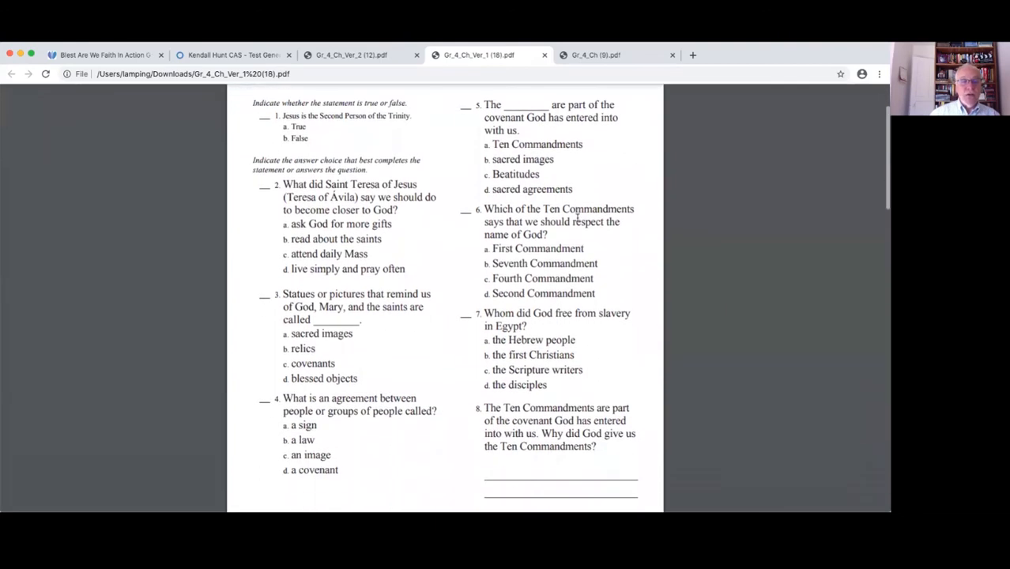
{"action": "scroll", "coordinate": [578, 218], "scroll_direction": "down", "scroll_amount": 5}
{"action": "scroll", "coordinate": [578, 219], "scroll_direction": "down", "scroll_amount": 16}
{"action": "scroll", "coordinate": [578, 221], "scroll_direction": "down", "scroll_amount": 8}
{"action": "scroll", "coordinate": [578, 221], "scroll_direction": "up", "scroll_amount": 1}
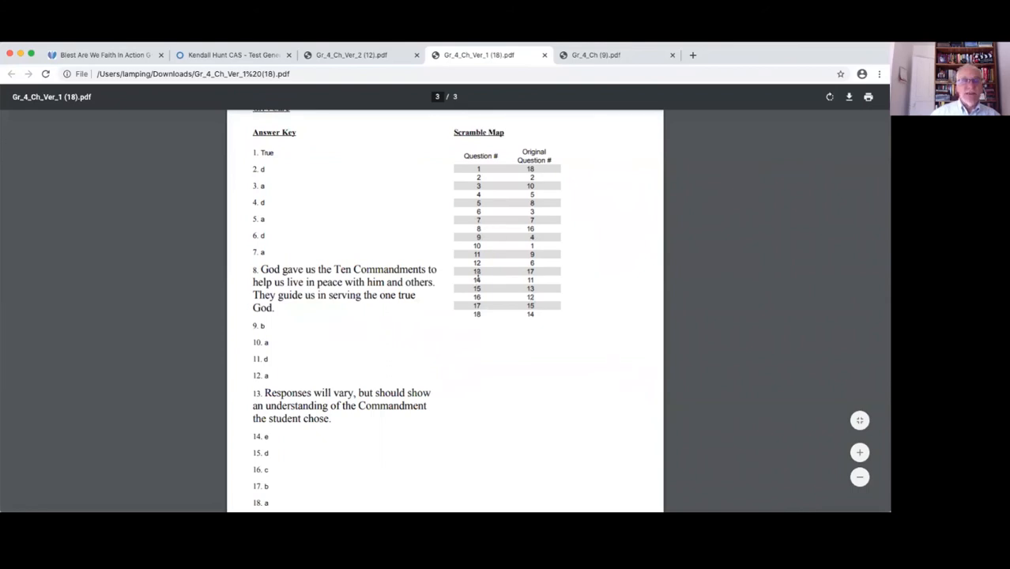
{"action": "scroll", "coordinate": [477, 278], "scroll_direction": "up", "scroll_amount": 15}
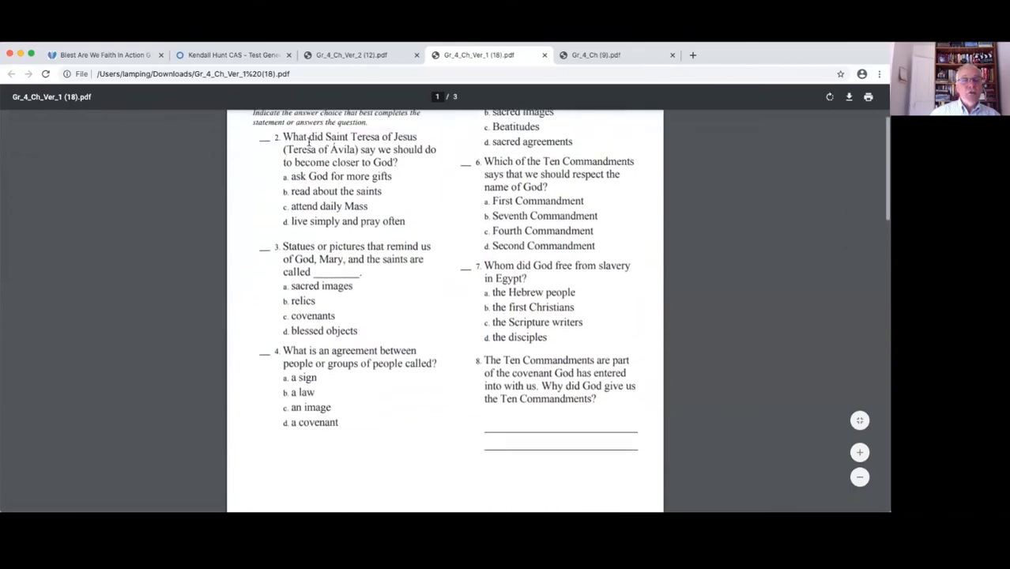
{"action": "scroll", "coordinate": [309, 143], "scroll_direction": "up", "scroll_amount": 2}
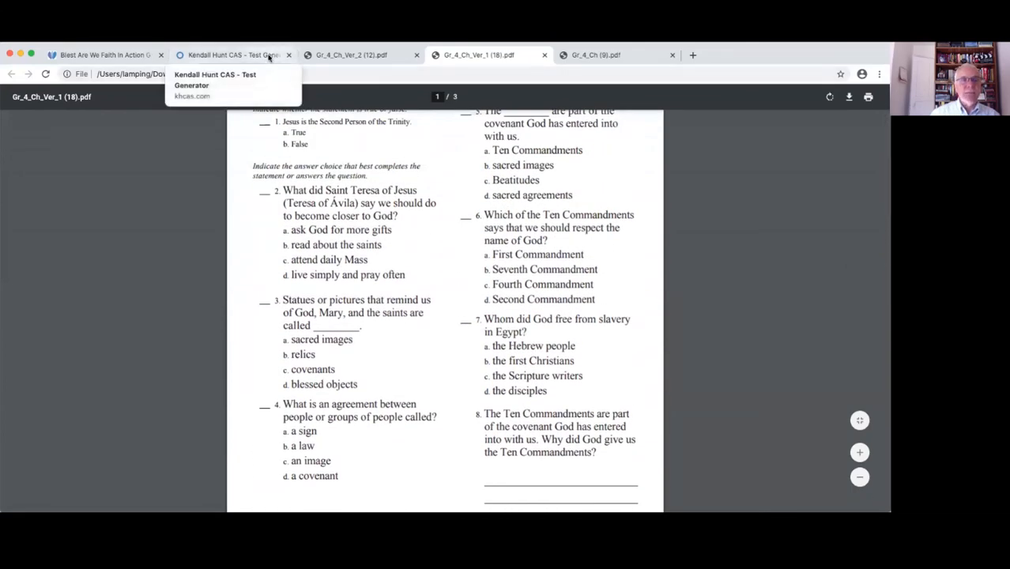
Finish printing versions of the Gr. 4 Ch. 3 test in the Test Generator and view the export options
{"action": "left_click", "coordinate": [238, 54]}
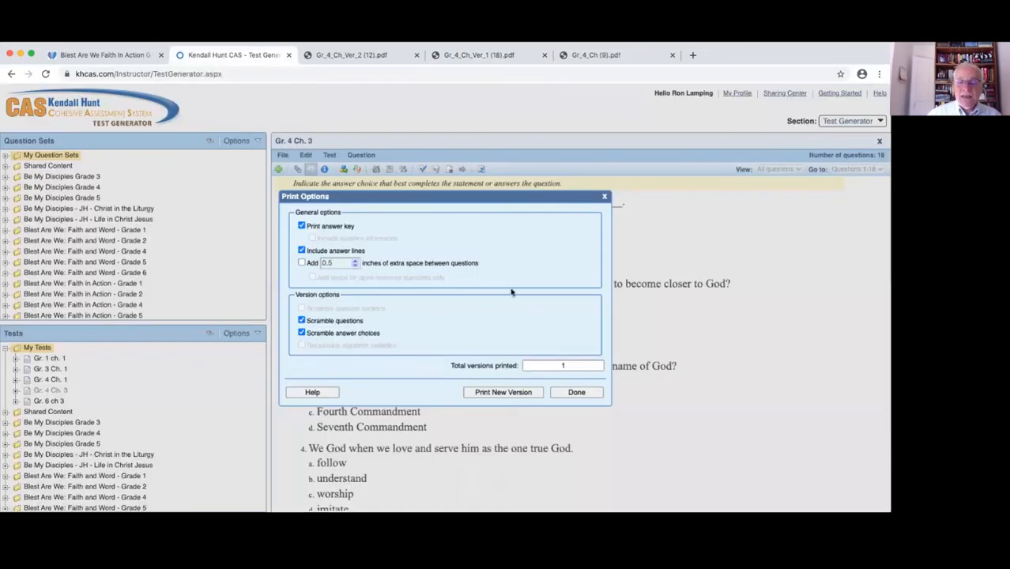
{"action": "left_click", "coordinate": [560, 397]}
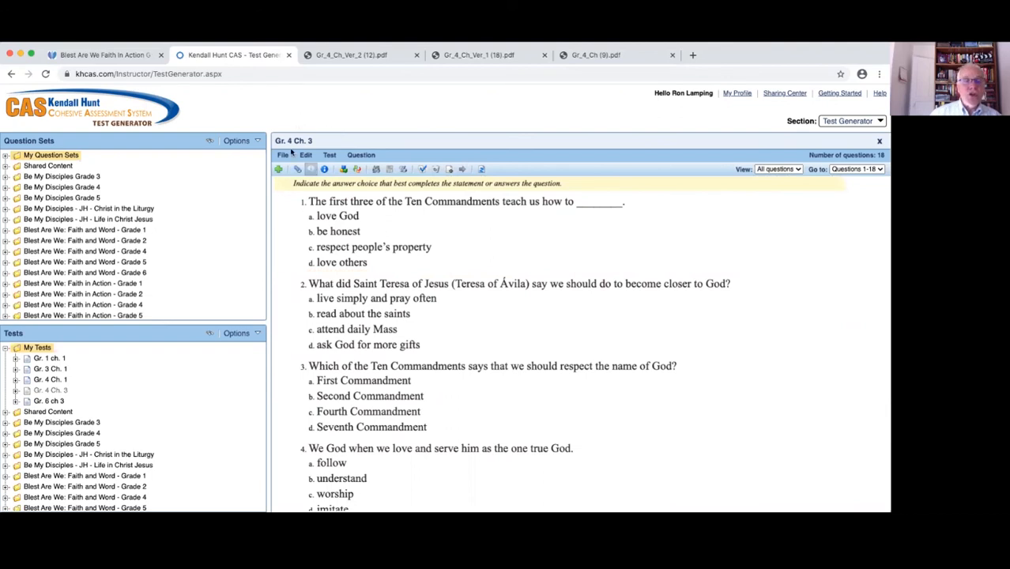
{"action": "left_click", "coordinate": [284, 157]}
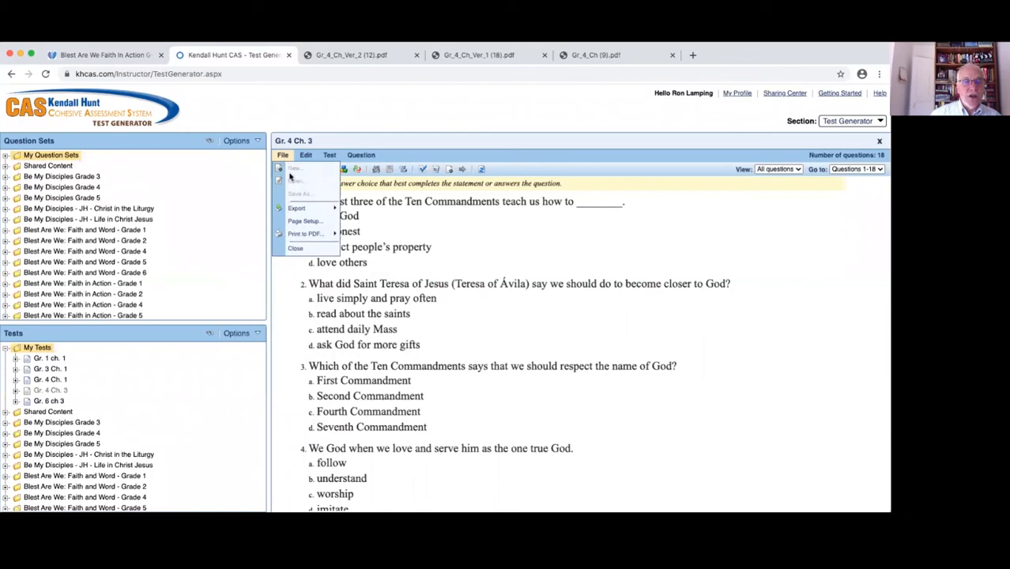
{"action": "mouse_move", "coordinate": [294, 208]}
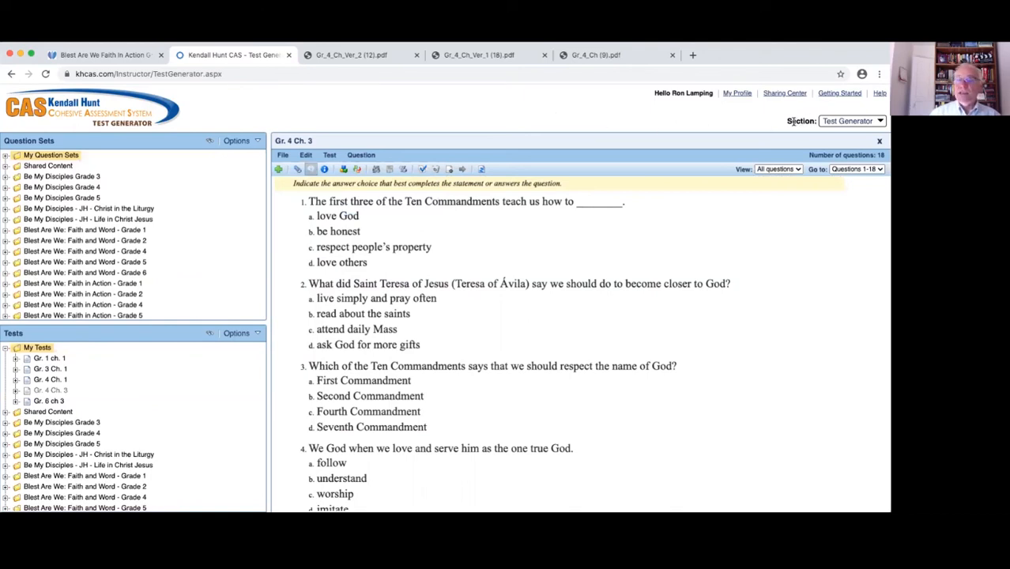
View the Classes and Assignments and Reporting sections, and switch to the Blest Are We Faith in Action product page
{"action": "left_click", "coordinate": [877, 123]}
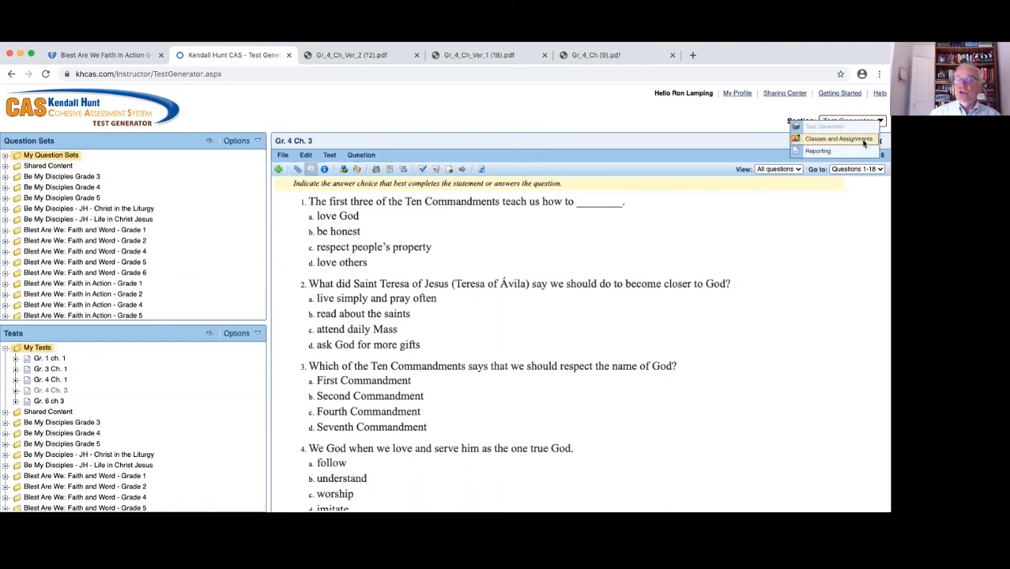
{"action": "left_click", "coordinate": [864, 140]}
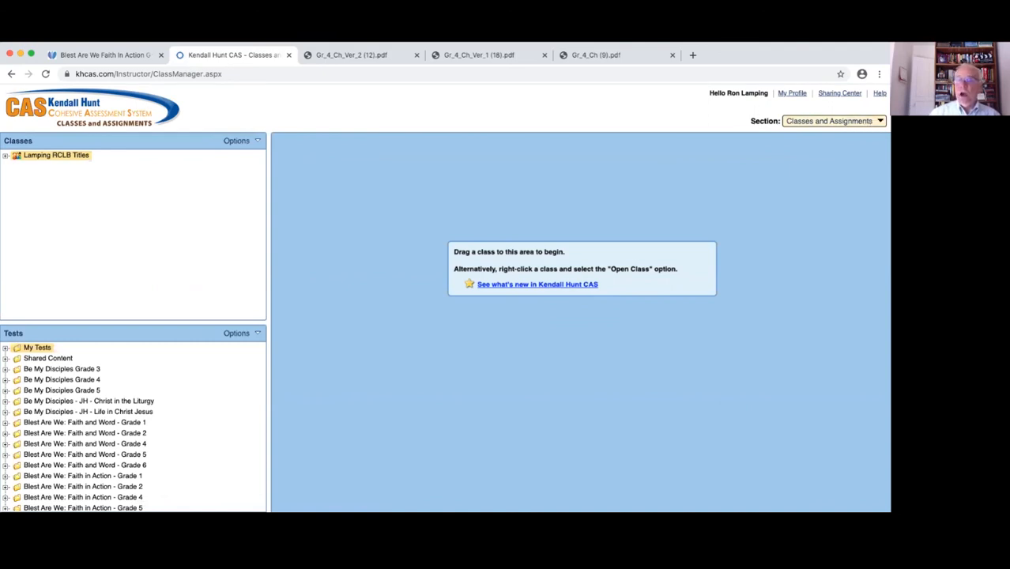
{"action": "left_click", "coordinate": [877, 124]}
{"action": "left_click", "coordinate": [844, 154]}
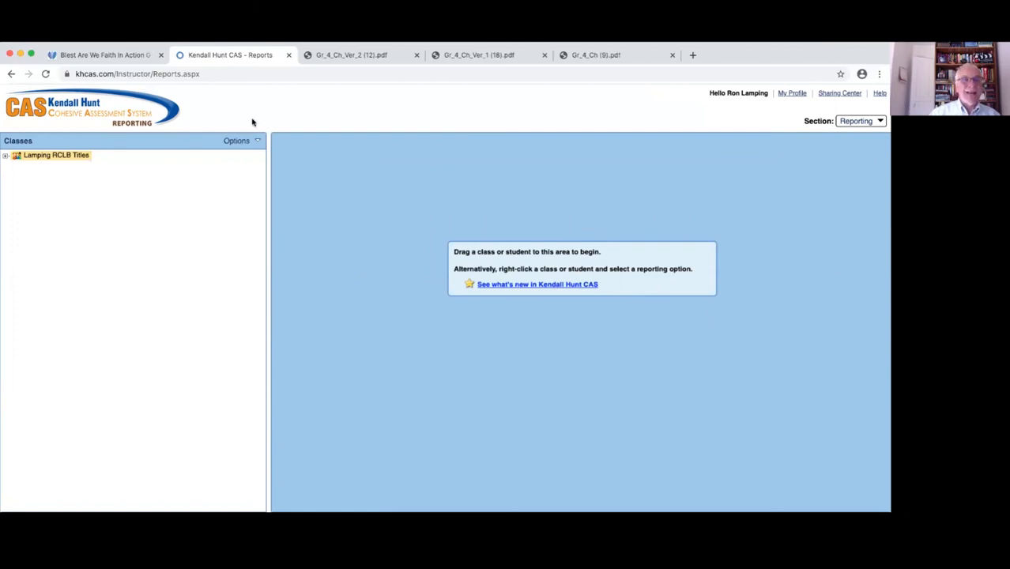
{"action": "left_click", "coordinate": [133, 56]}
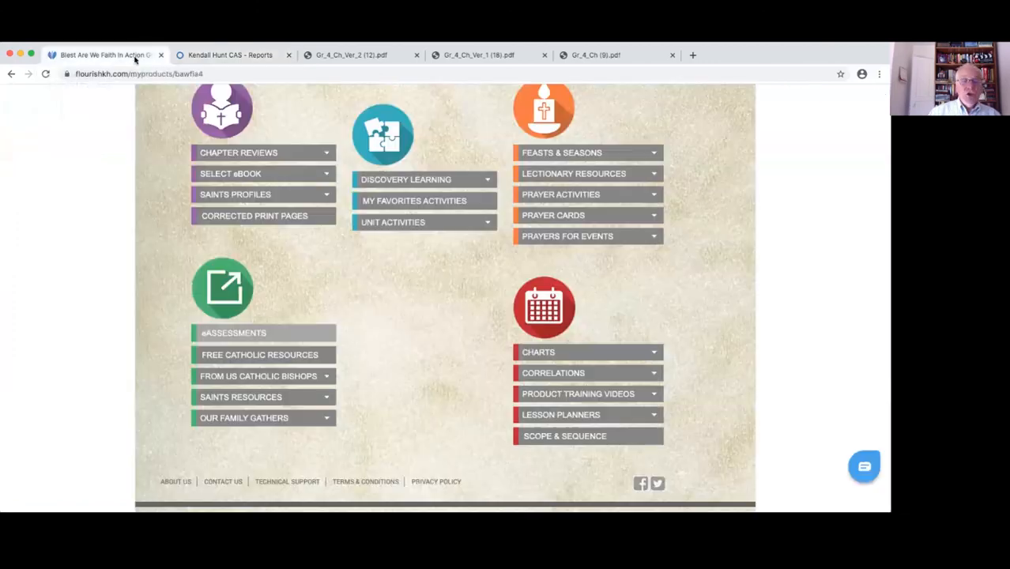